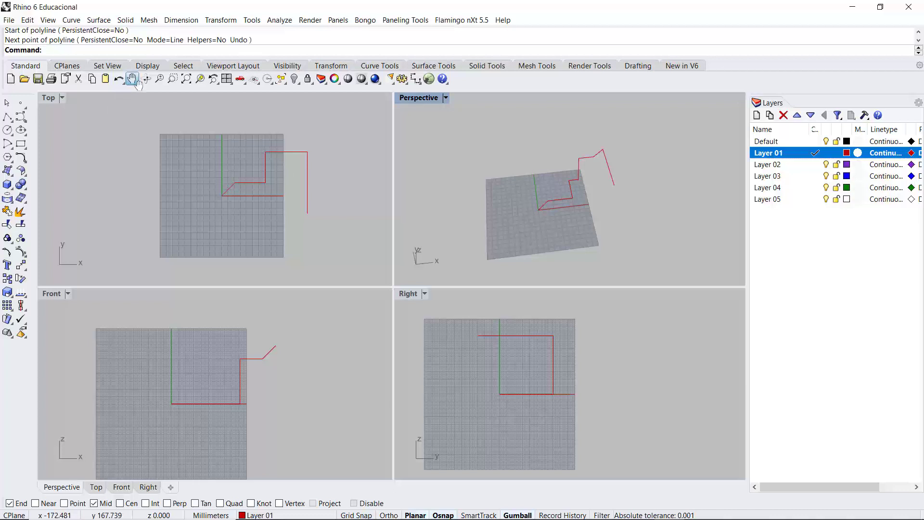
Pan the Top and Perspective views around the red polyline, leaving the polyline deselected
left_click(132, 79)
left_click_drag(166, 181, 296, 252)
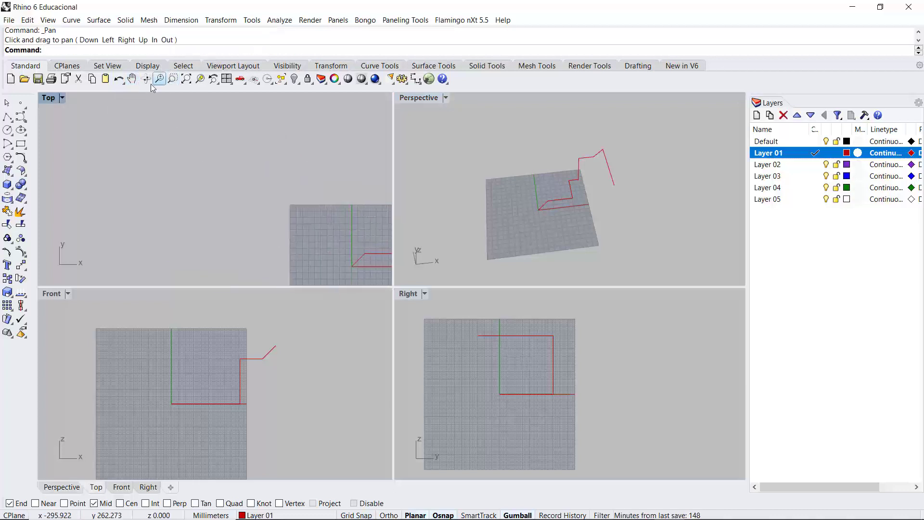
left_click(131, 79)
left_click_drag(561, 214, 520, 180)
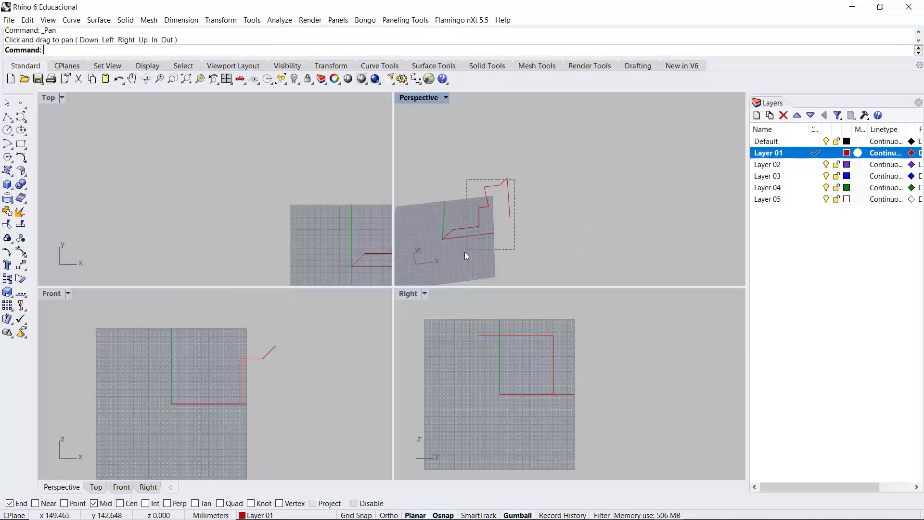
left_click_drag(465, 253, 466, 250)
left_click(534, 232)
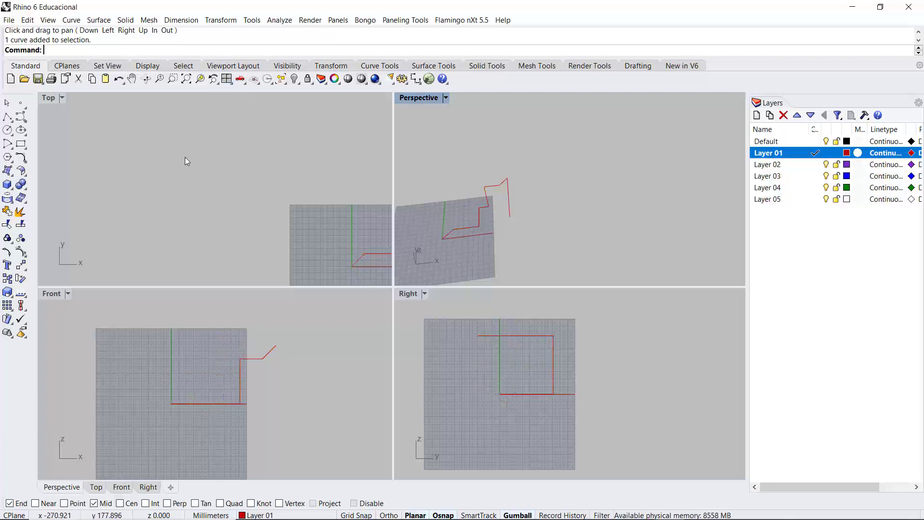
Zoom the Perspective and Top views to the polyline's extents, and fit the drawing in all four viewports
left_click(187, 79)
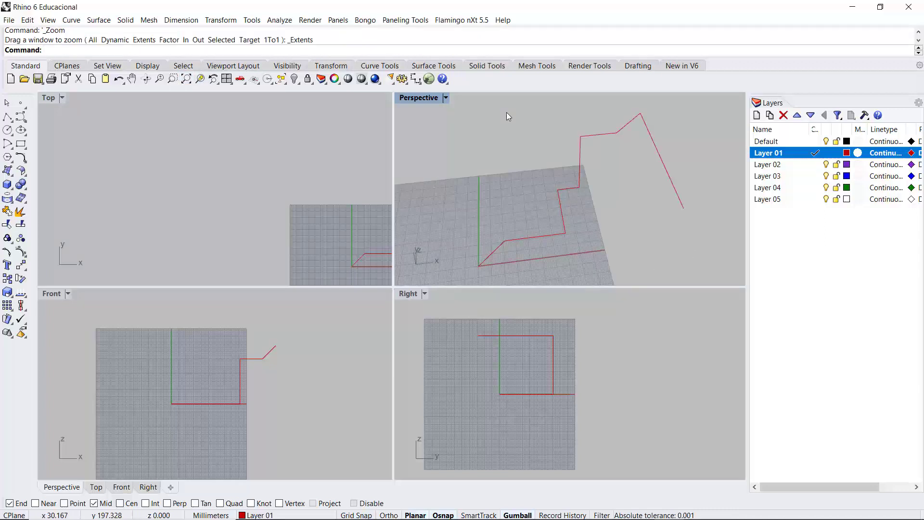
left_click(183, 135)
left_click(187, 79)
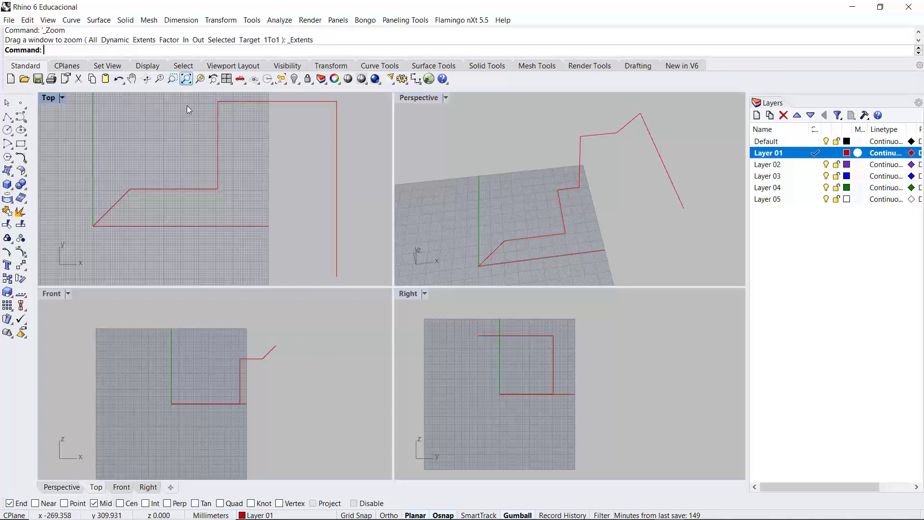
scroll(198, 190, "down", 8)
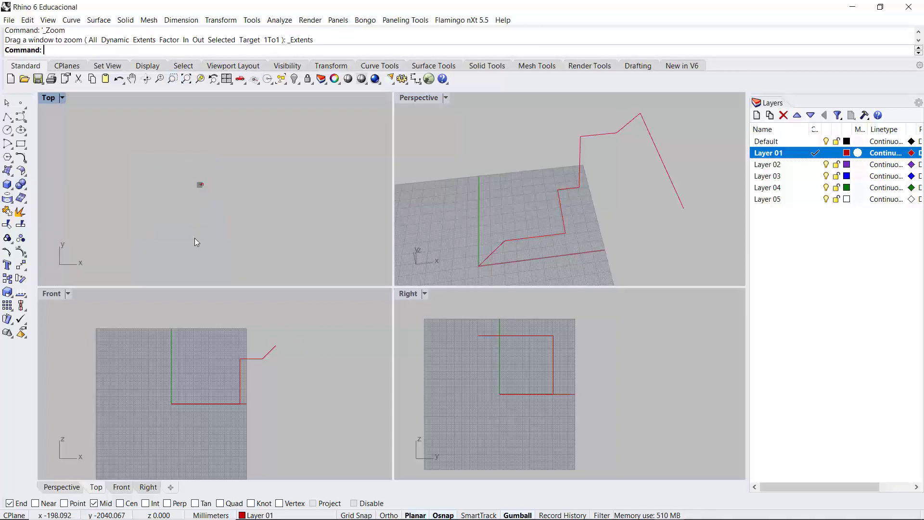
left_click(186, 79)
scroll(207, 219, "down", 6)
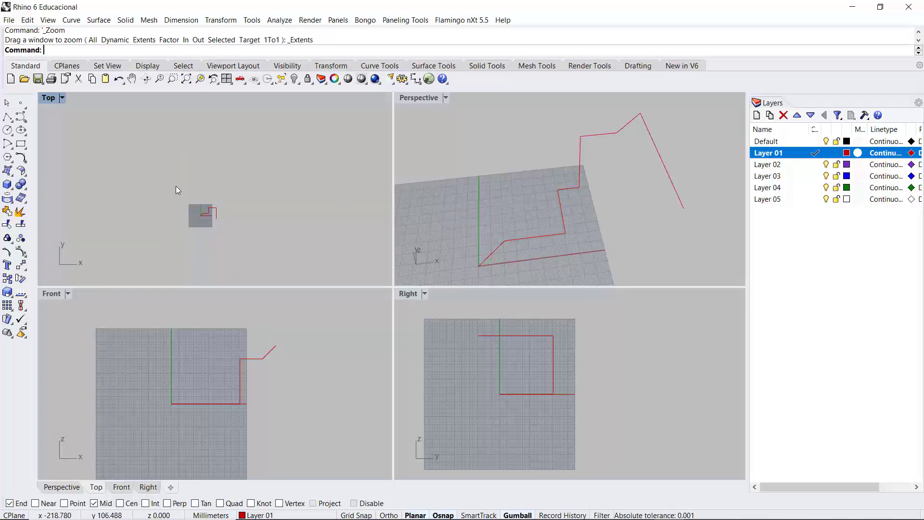
right_click(187, 79)
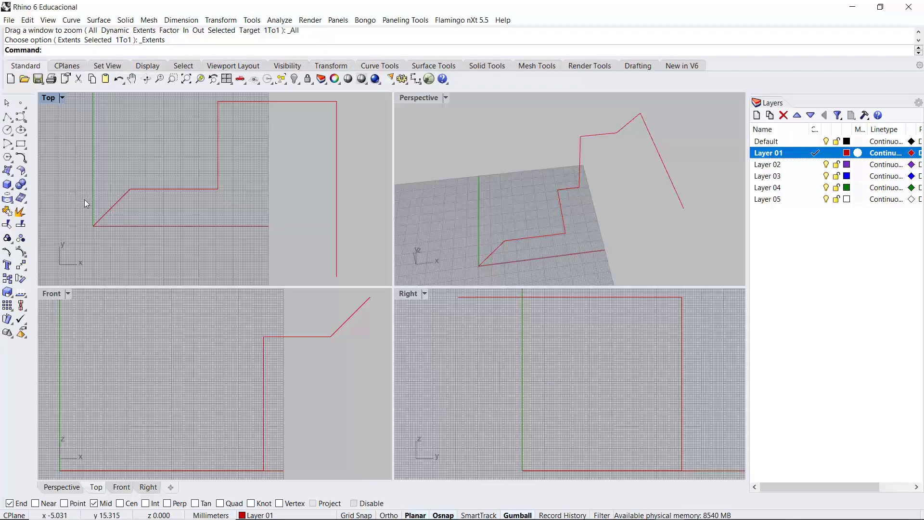
Delete the red polyline and bring up the curve drawing tools
left_click(380, 65)
scroll(272, 215, "down", 2)
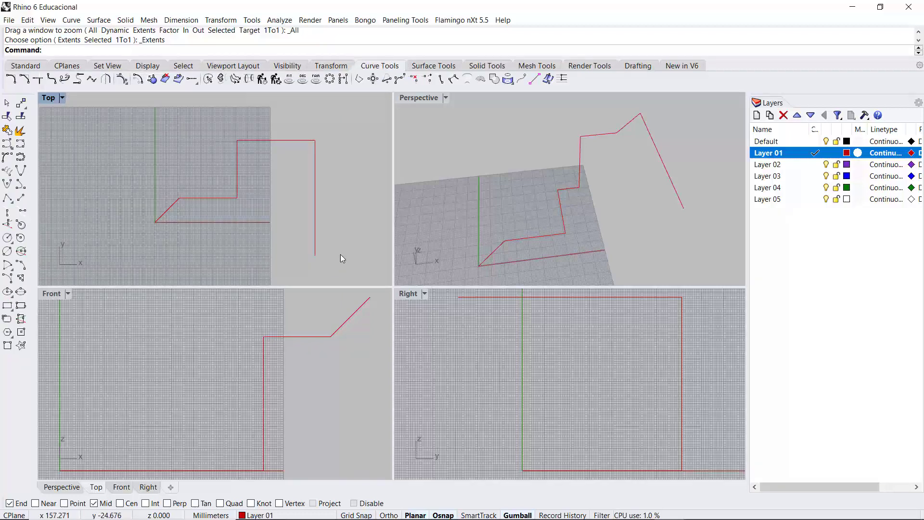
left_click_drag(342, 255, 131, 126)
key("Delete")
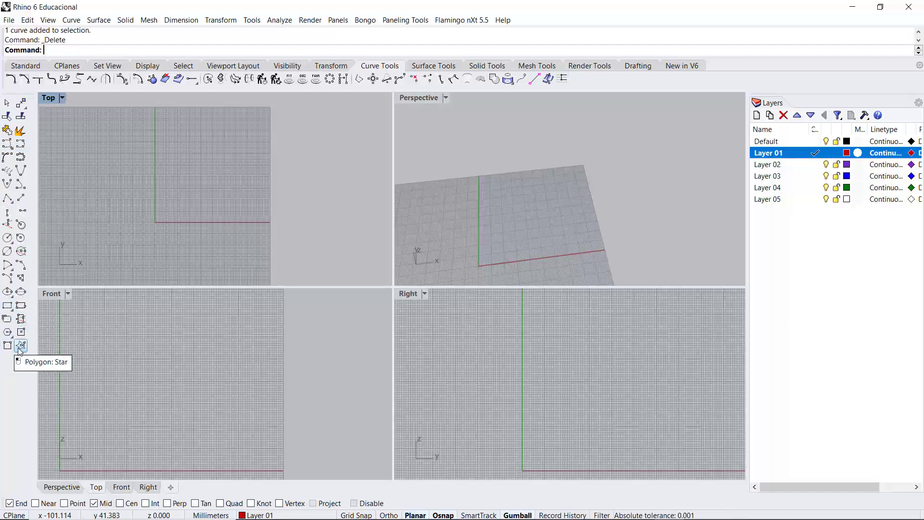
Draw a corner-to-corner rectangle enclosing the origin in the Top view
left_click(8, 308)
left_click(8, 308)
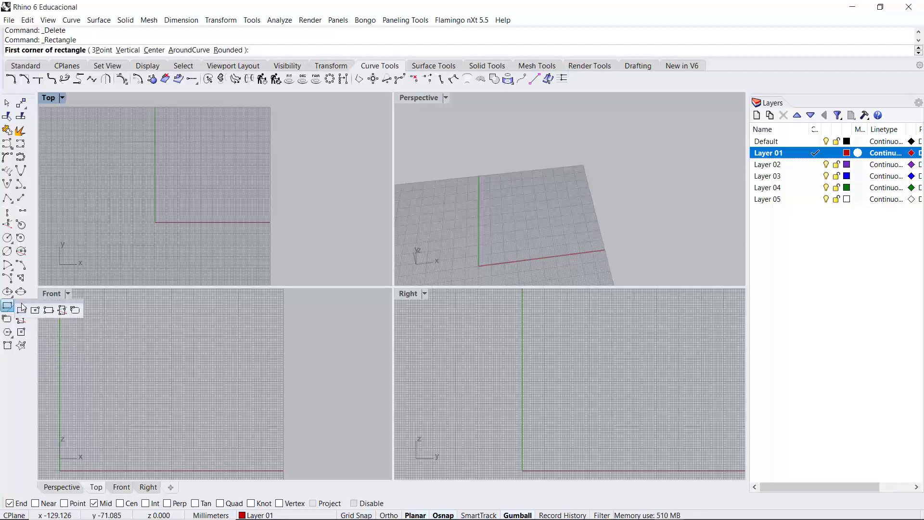
left_click_drag(23, 305, 82, 153)
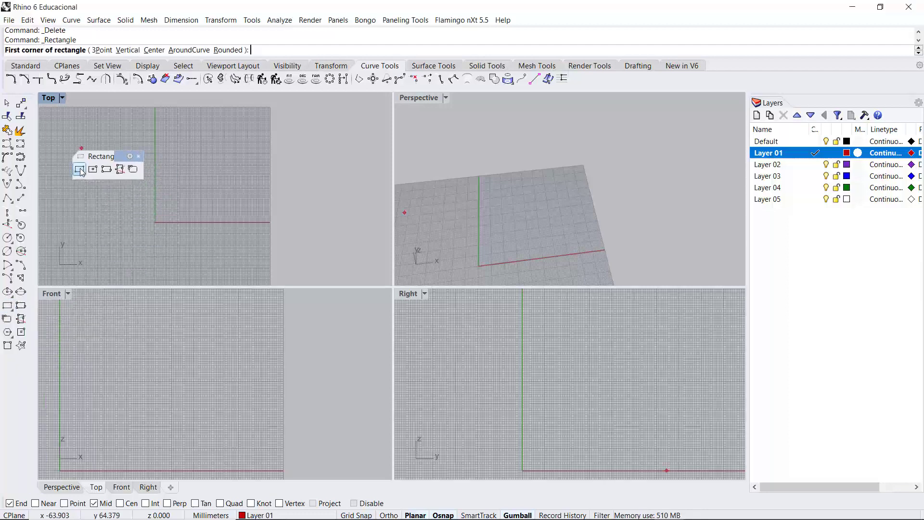
left_click(114, 244)
left_click(184, 206)
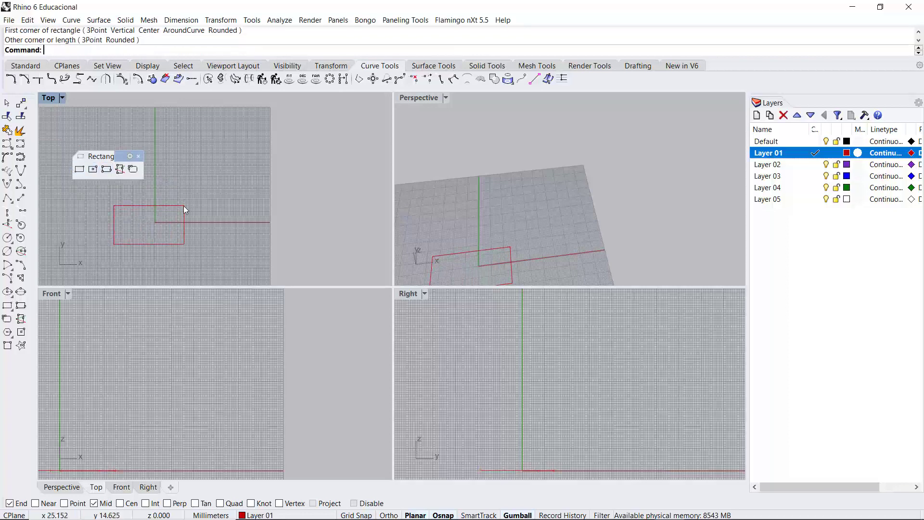
Draw a rectangle from its center point in the Top view, above the x axis and beside the y axis
left_click(97, 171)
left_click(231, 169)
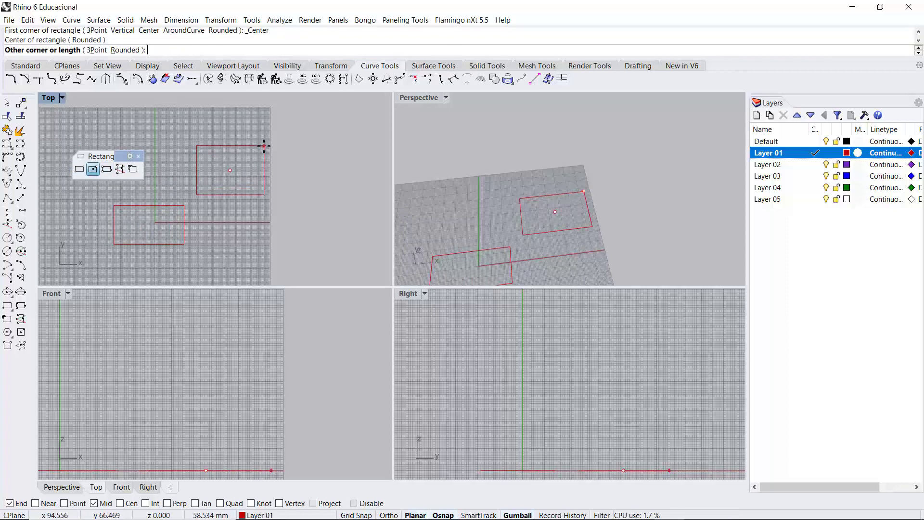
left_click(259, 154)
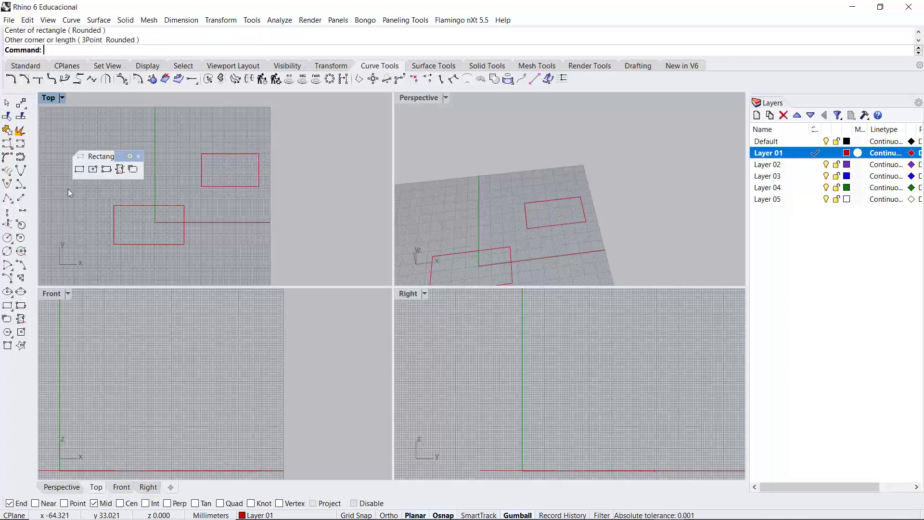
Draw a tilted three-point rectangle beyond the grid's edge near the x axis in the Top view
left_click(107, 169)
left_click(275, 226)
left_click(298, 179)
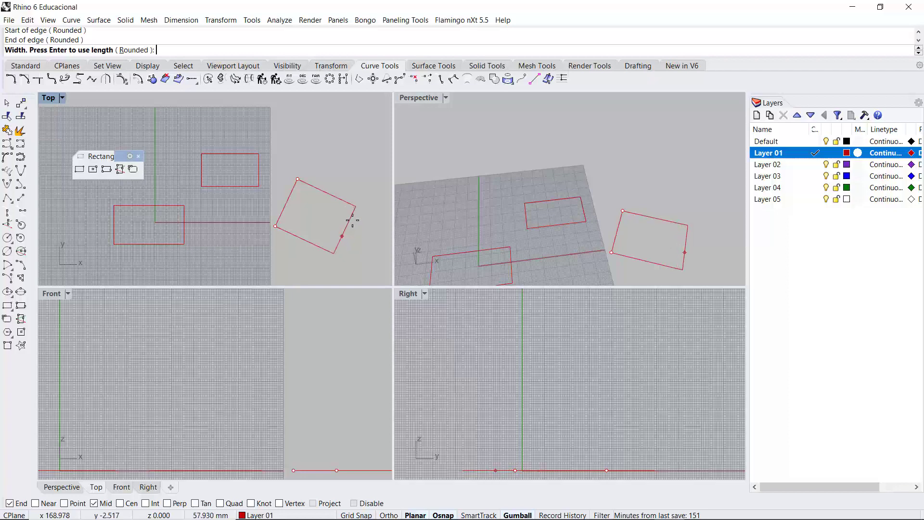
left_click(349, 235)
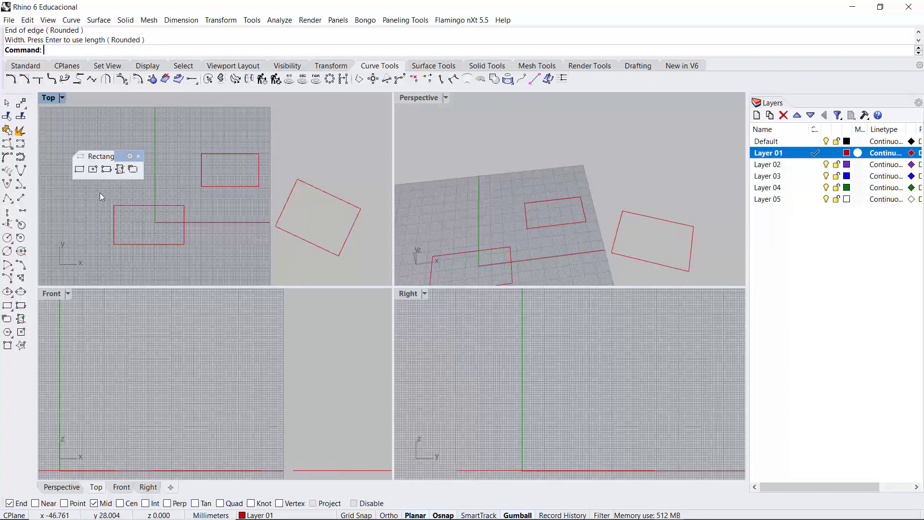
left_click(139, 156)
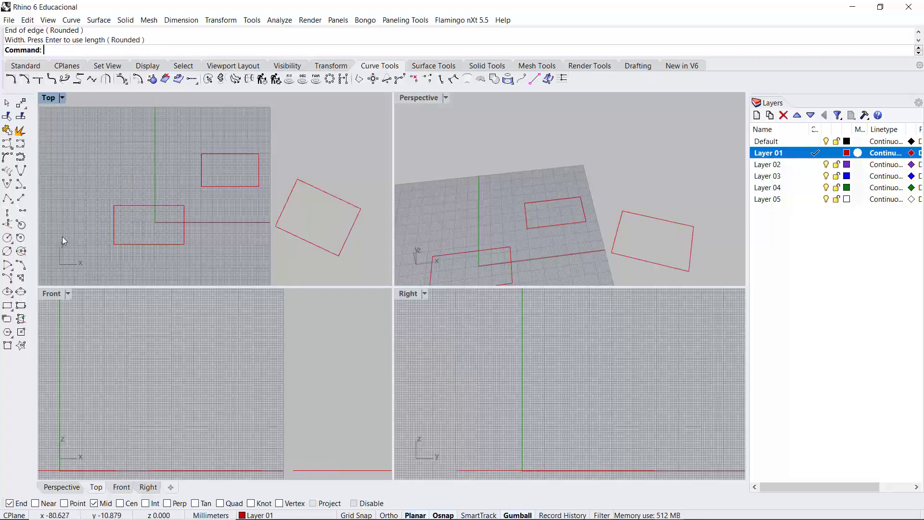
left_click(12, 337)
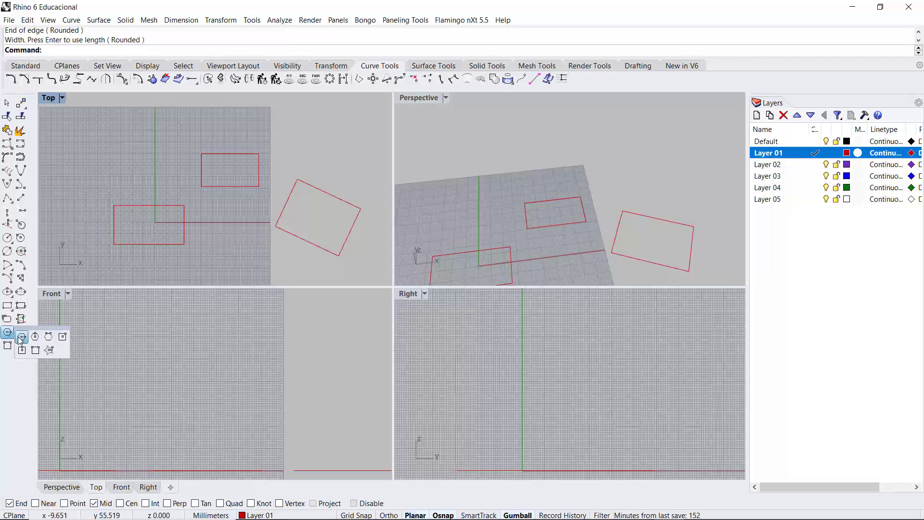
left_click(20, 343)
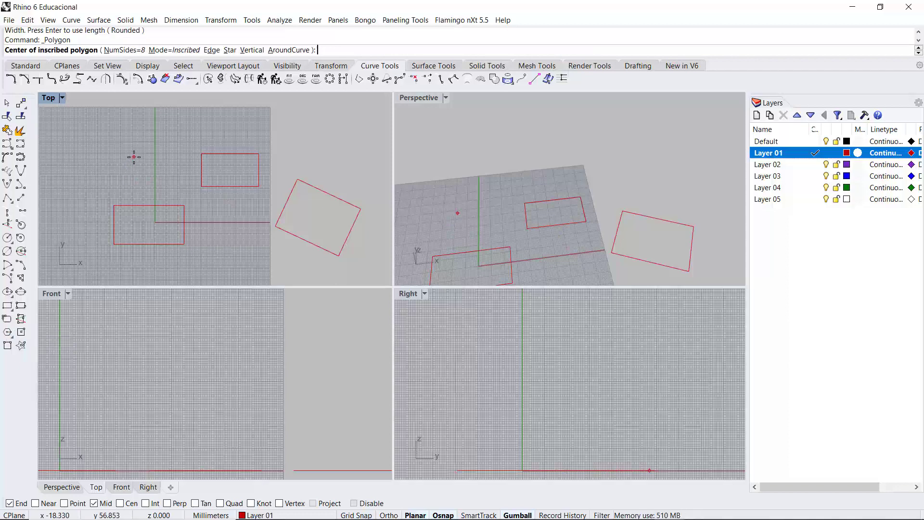
left_click(128, 51)
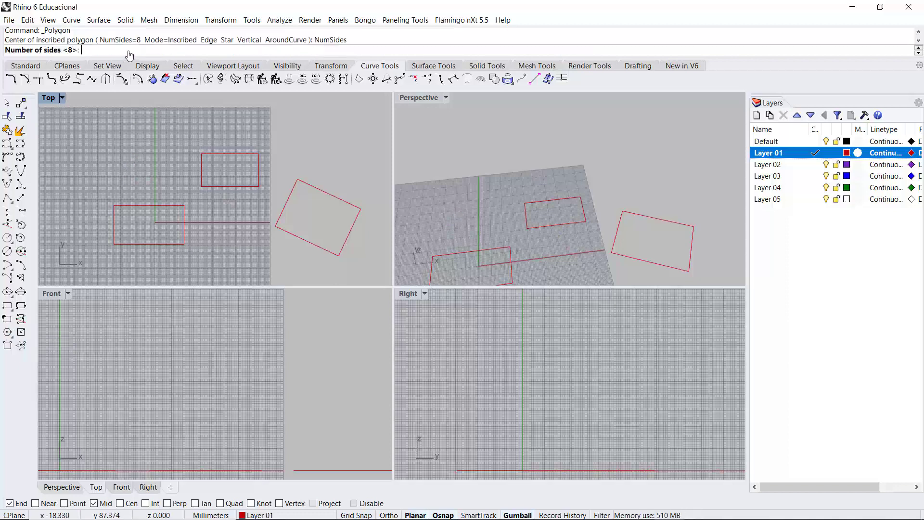
key("Escape")
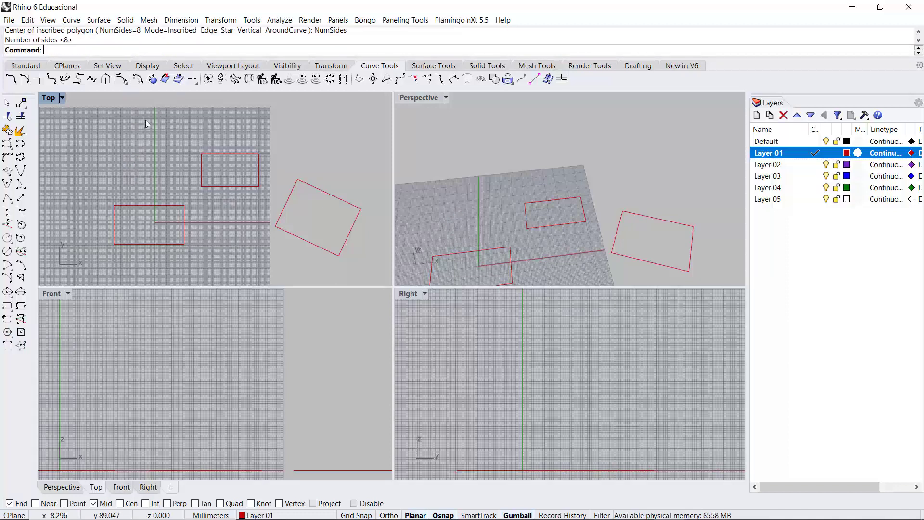
Draw an inscribed polygon with 7 sides in the Top view, above the rectangle that encloses the origin
left_click(7, 333)
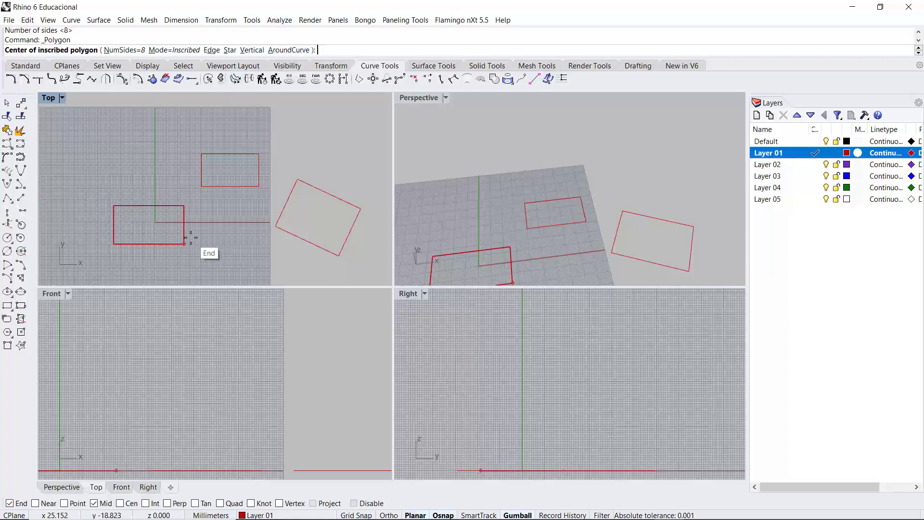
scroll(198, 243, "down", 1)
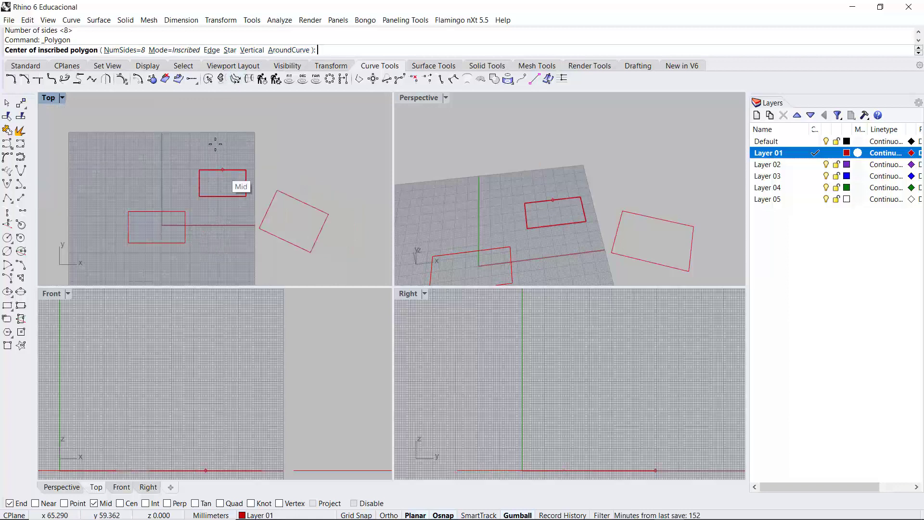
left_click(125, 51)
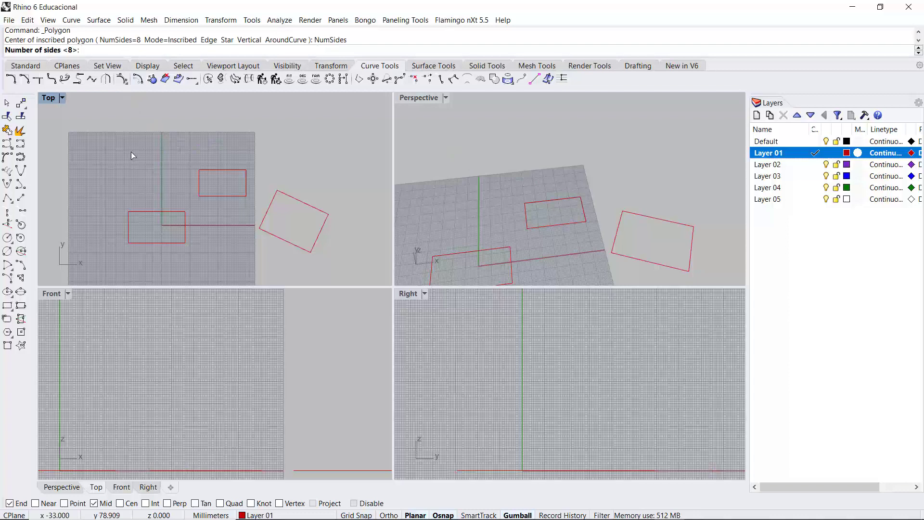
type("7")
key("Return")
left_click(132, 168)
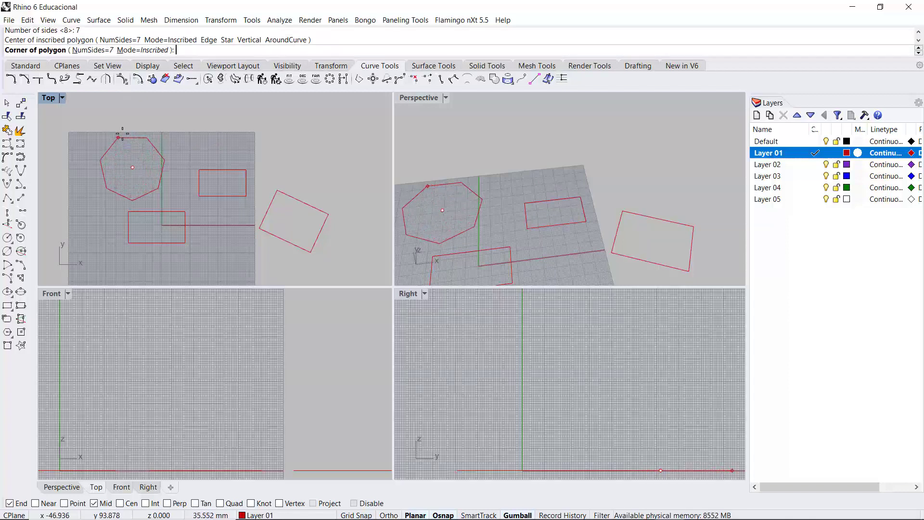
left_click(168, 164)
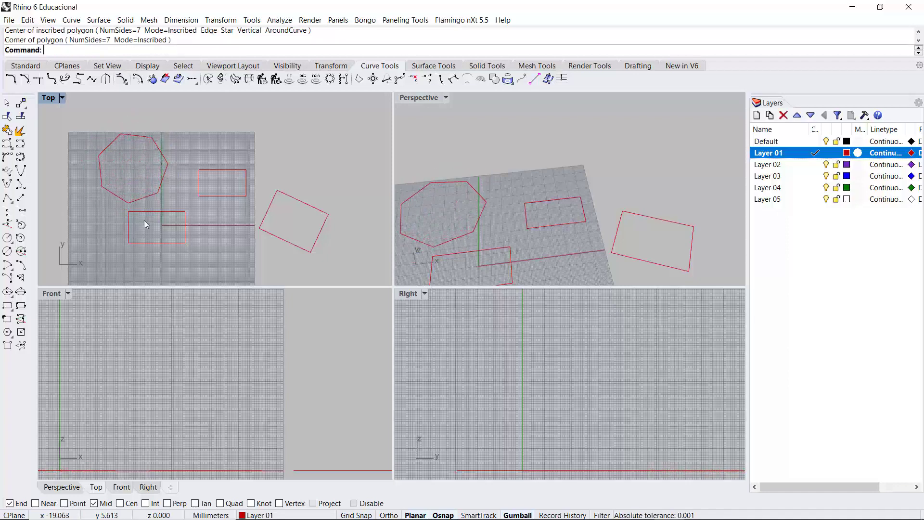
Draw a center-radius circle over the grid's upper corner, above the tilted rectangle in the Top view
left_click(7, 239)
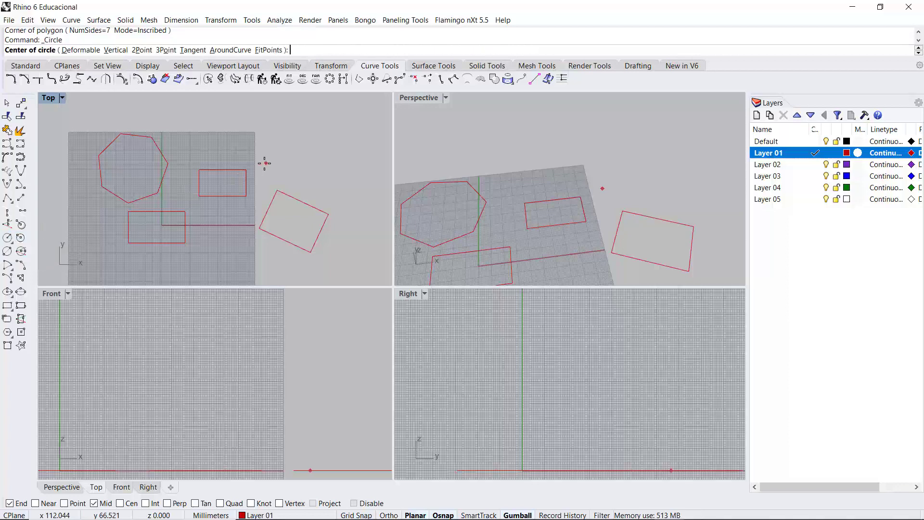
left_click(272, 139)
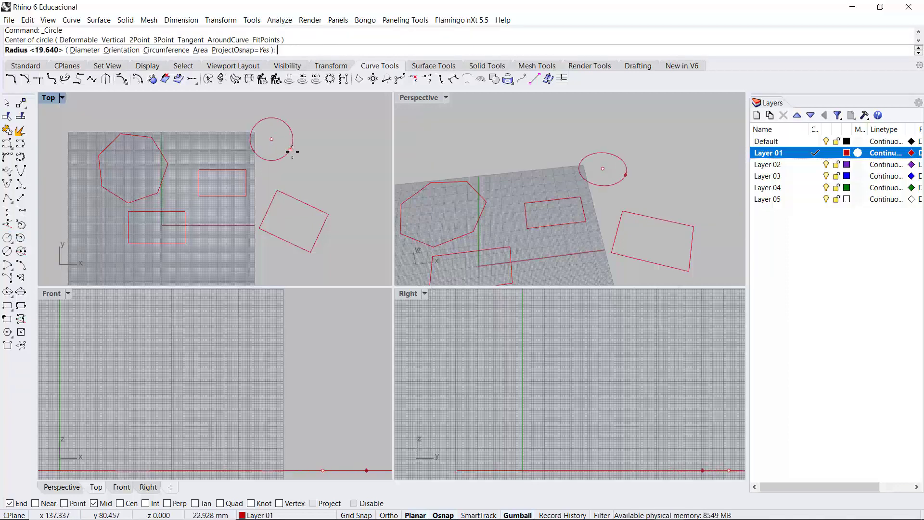
left_click(298, 154)
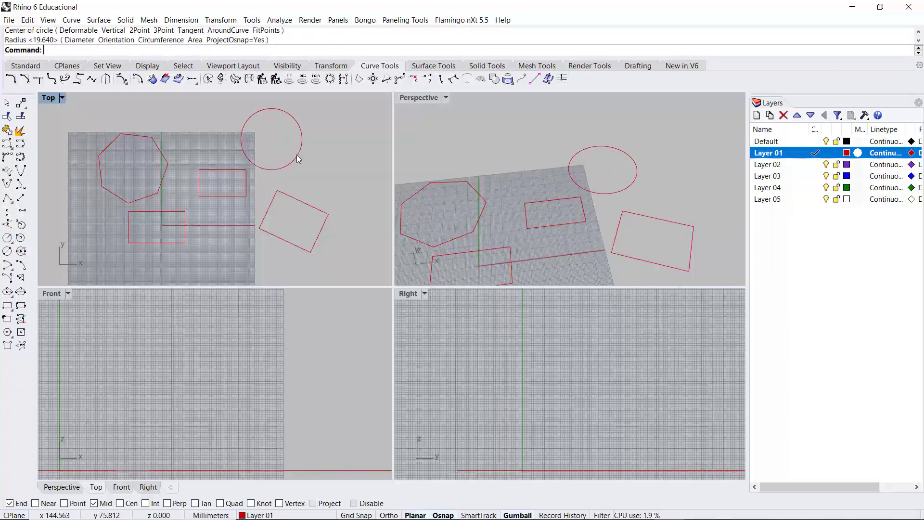
Draw a three-point circle through the tilted rectangle's two upper corners and the midpoint of its lower edge
left_click(10, 242)
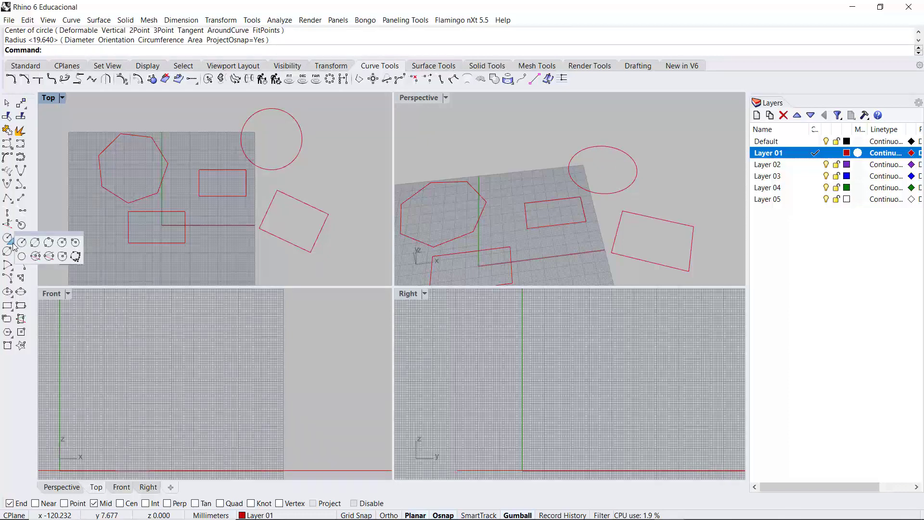
left_click(41, 243)
left_click(327, 213)
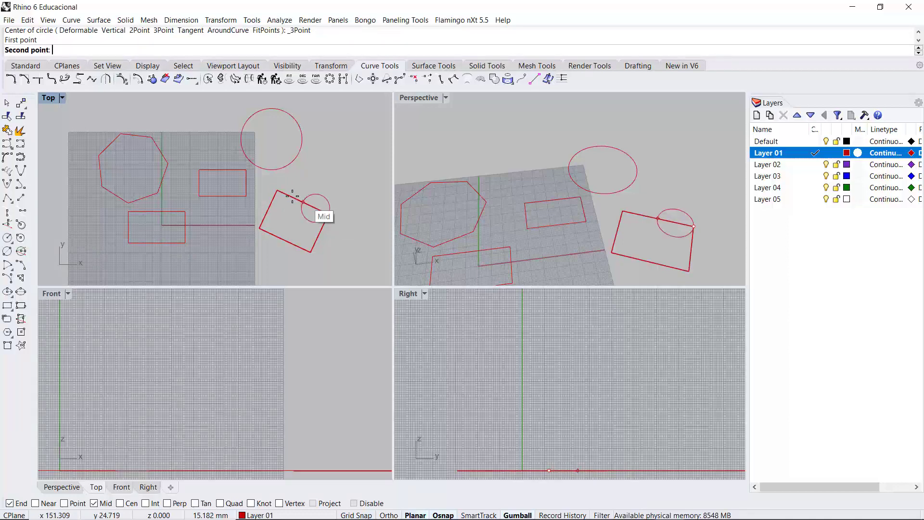
left_click(277, 189)
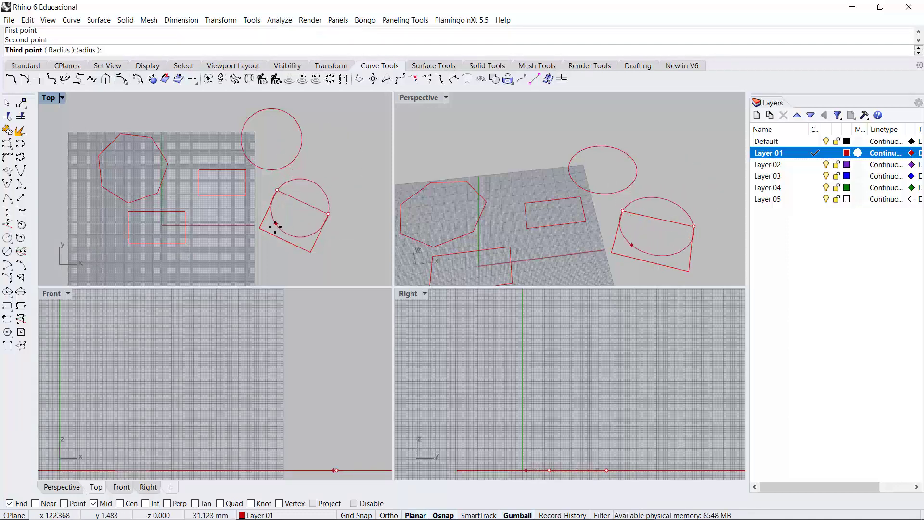
left_click(284, 239)
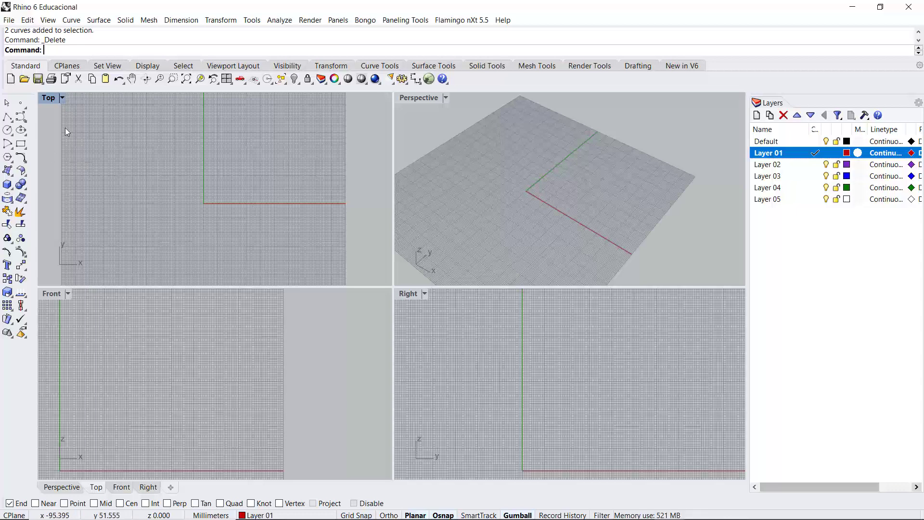
Maximize the Top viewport
double_click(49, 99)
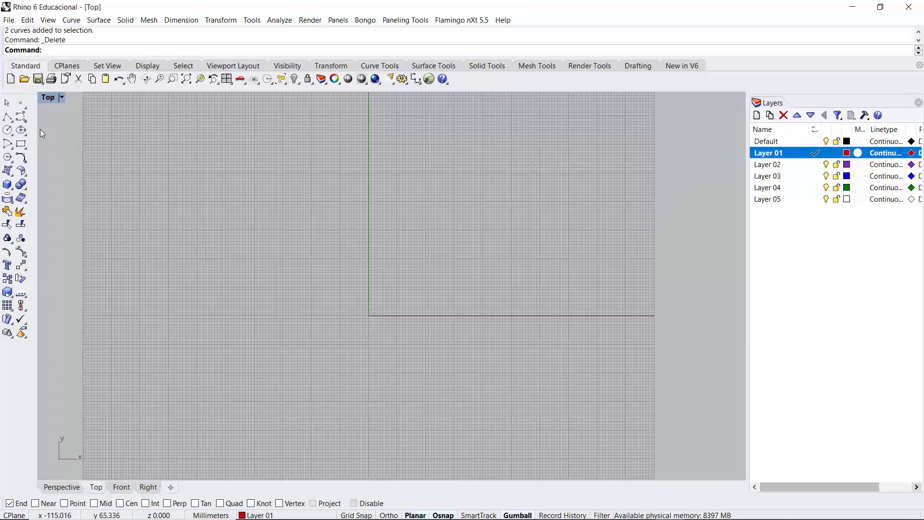
Draw an open, wavy nine-point control-point curve of degree 3 above the x axis, crossing the y axis and hooking downward at its right end
left_click(21, 116)
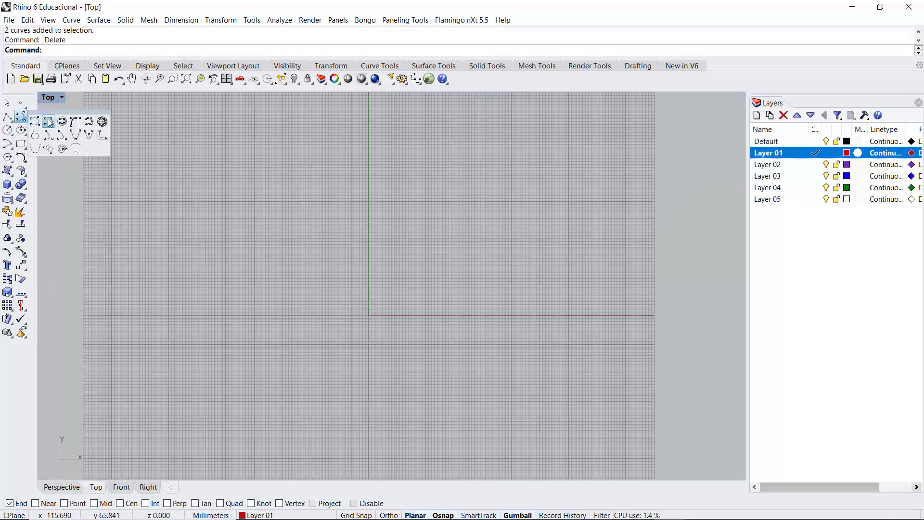
left_click(36, 122)
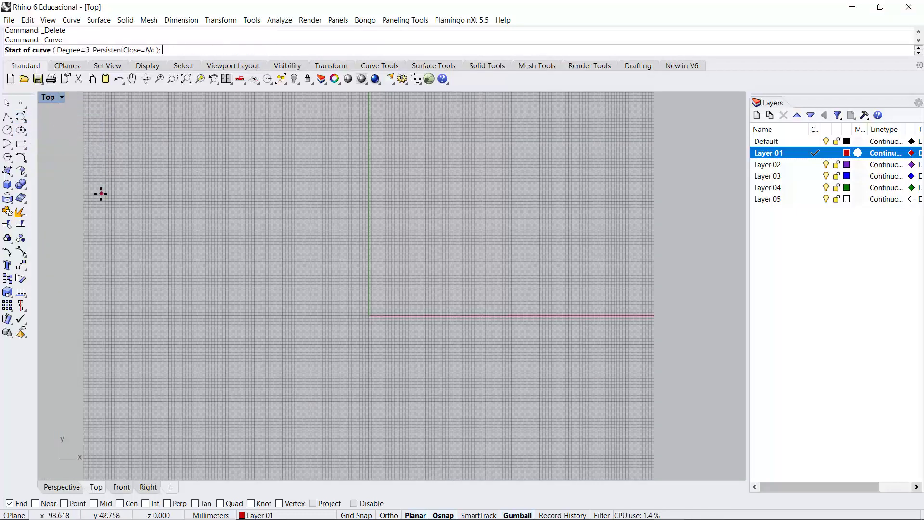
left_click(79, 205)
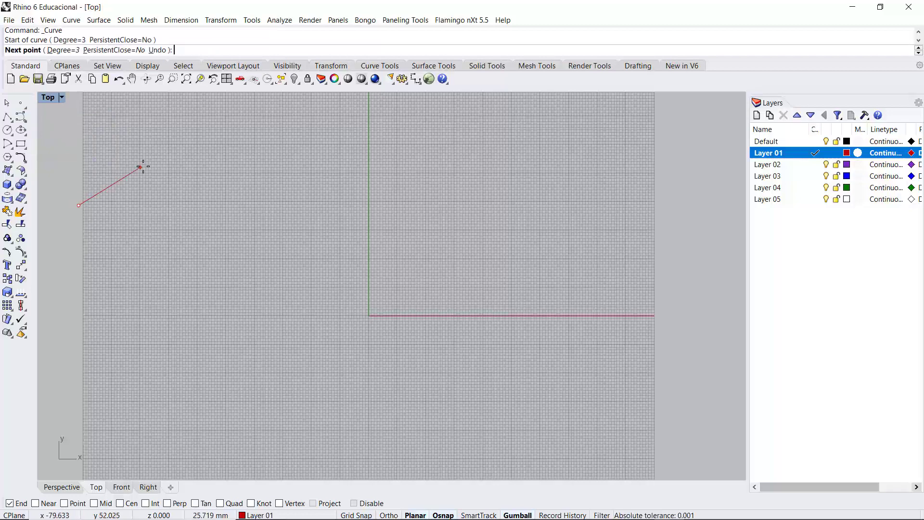
left_click(173, 141)
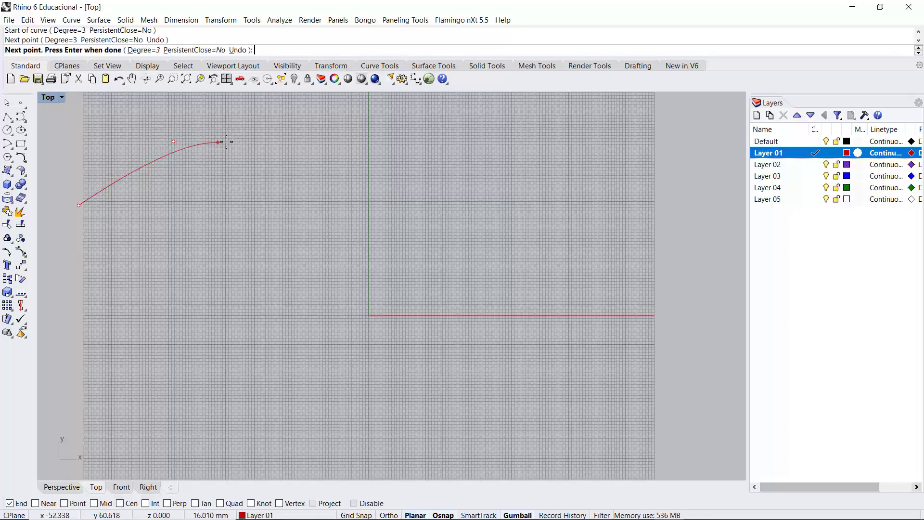
left_click(274, 139)
left_click(356, 171)
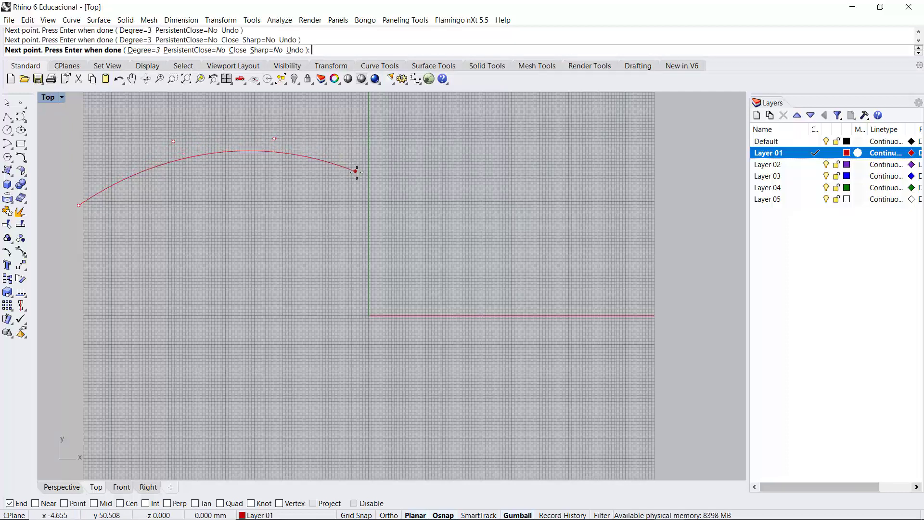
left_click(453, 165)
left_click(529, 136)
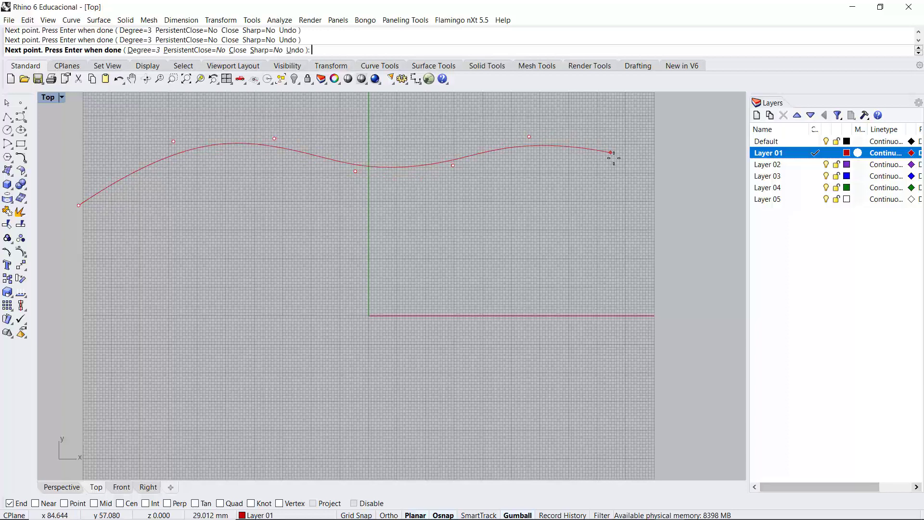
left_click(622, 186)
left_click(619, 224)
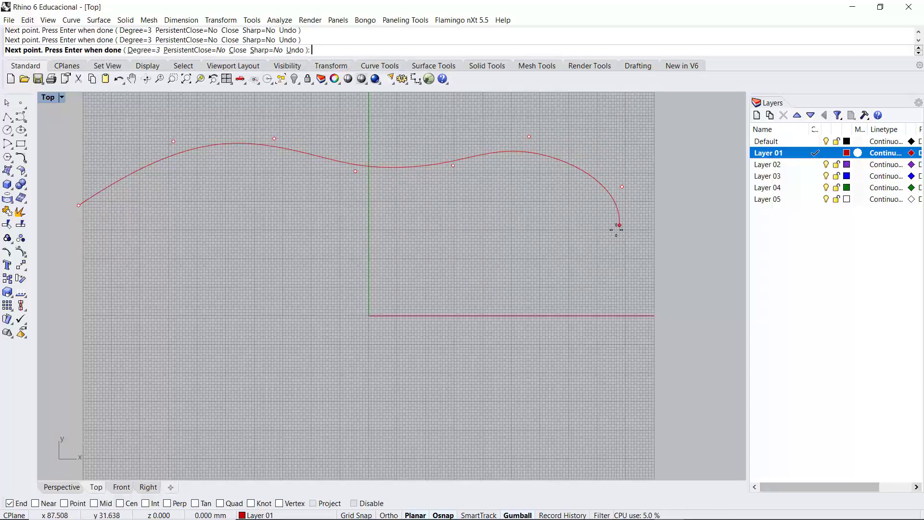
left_click(592, 244)
key("Return")
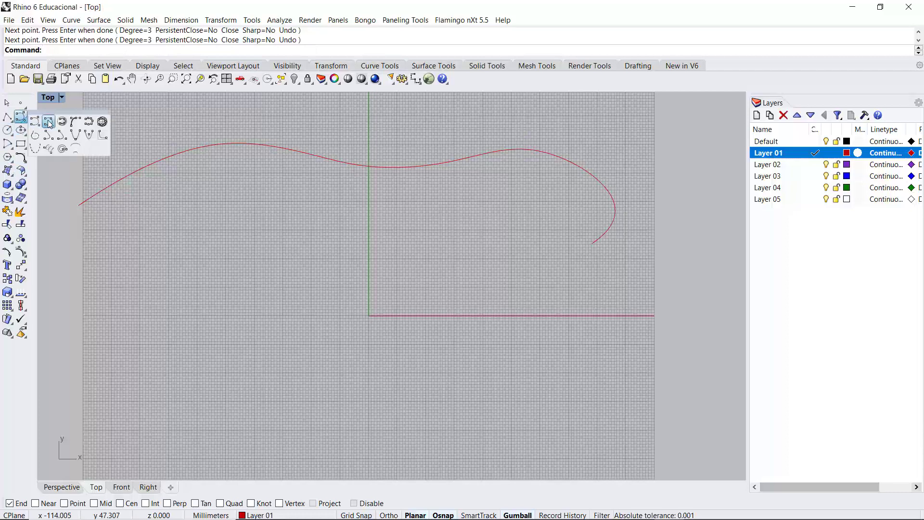
Draw an open, wavy ten-point interpolated curve of degree 3 below the x axis, spanning about the same width as the upper curve
left_click(24, 120)
left_click(84, 419)
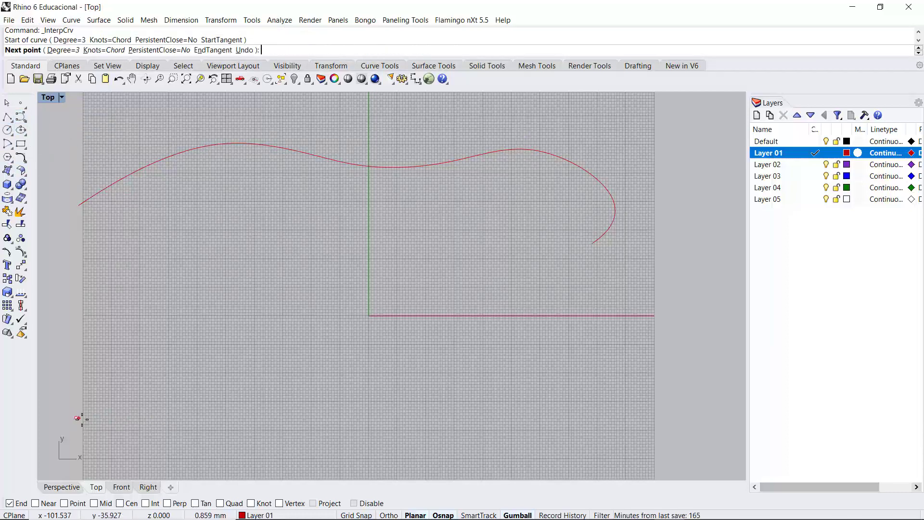
left_click(118, 418)
left_click(172, 395)
left_click(204, 374)
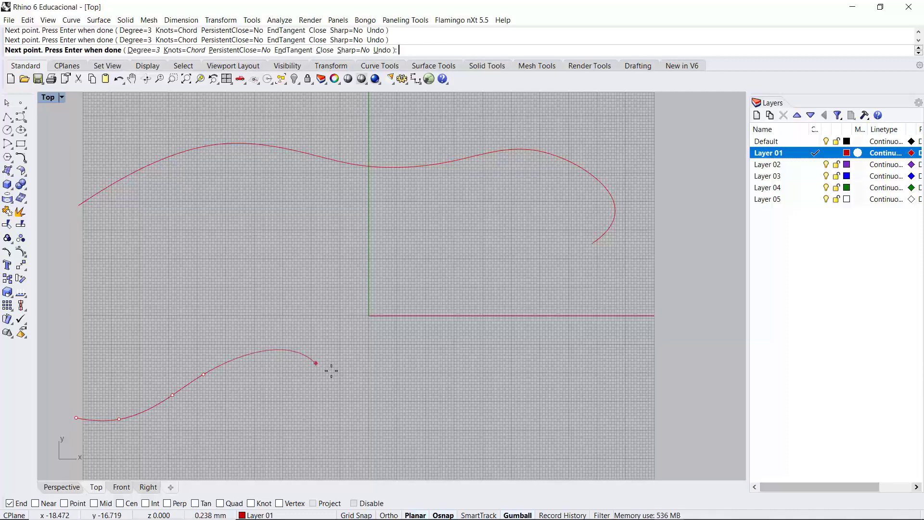
left_click(315, 362)
left_click(390, 397)
left_click(460, 409)
left_click(547, 397)
left_click(579, 378)
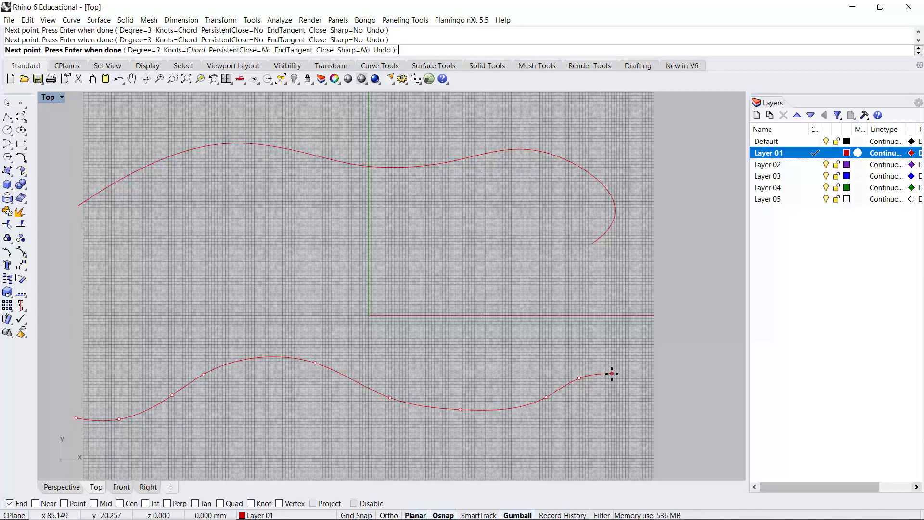
left_click(612, 373)
key("Return")
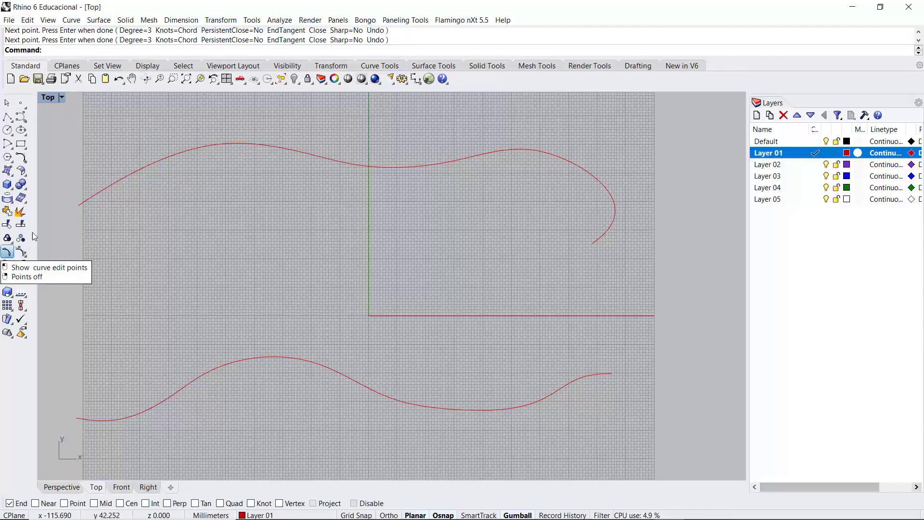
Show the edit points of both the upper and the lower curve
left_click(6, 252)
left_click(121, 184)
left_click(237, 363)
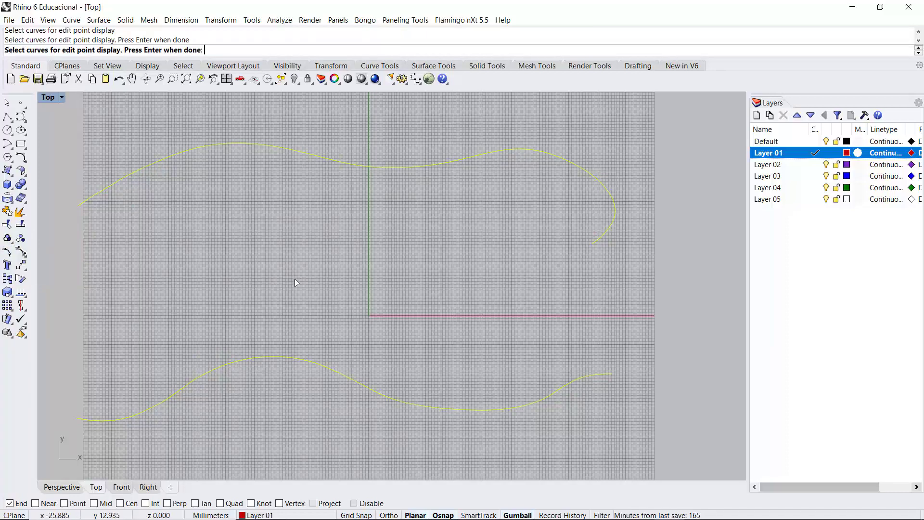
key("Return")
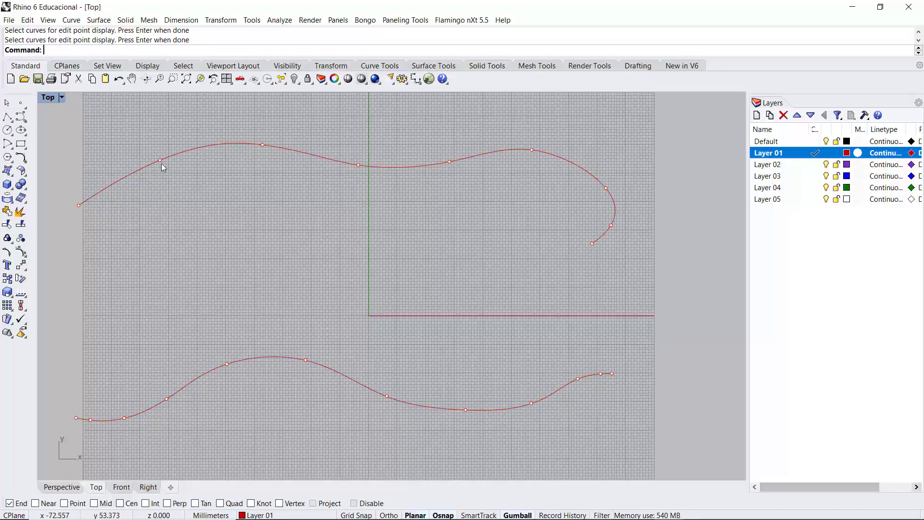
Move the upper curve's second edit point from its left end horizontally to the left, and slightly upward
left_click(160, 161)
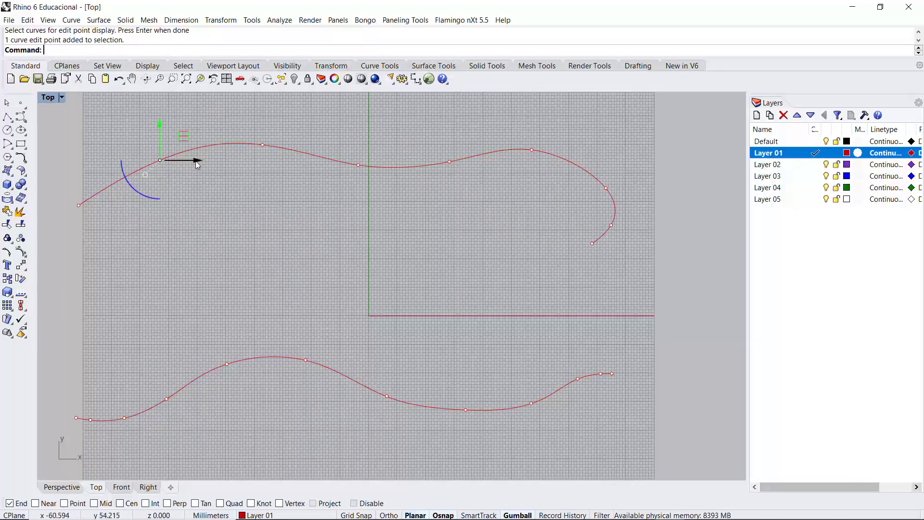
left_click_drag(196, 160, 176, 169)
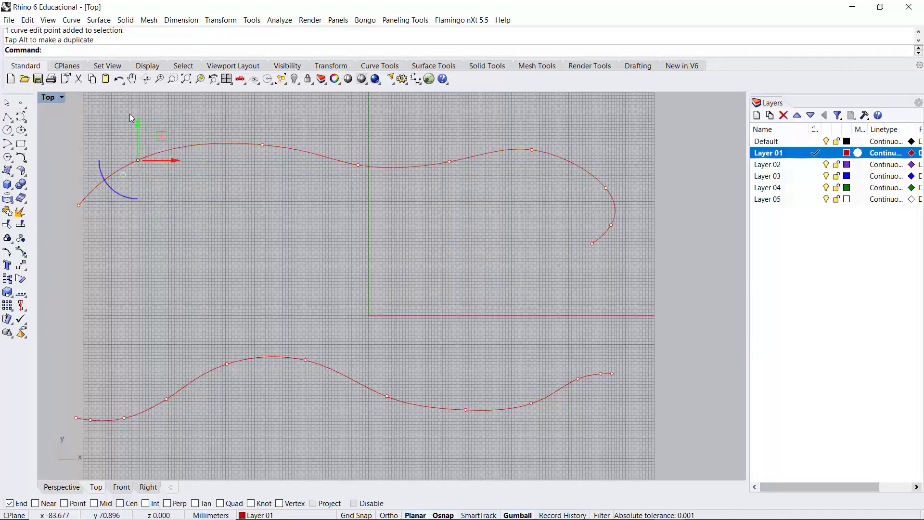
left_click_drag(137, 123, 137, 113)
left_click(361, 192)
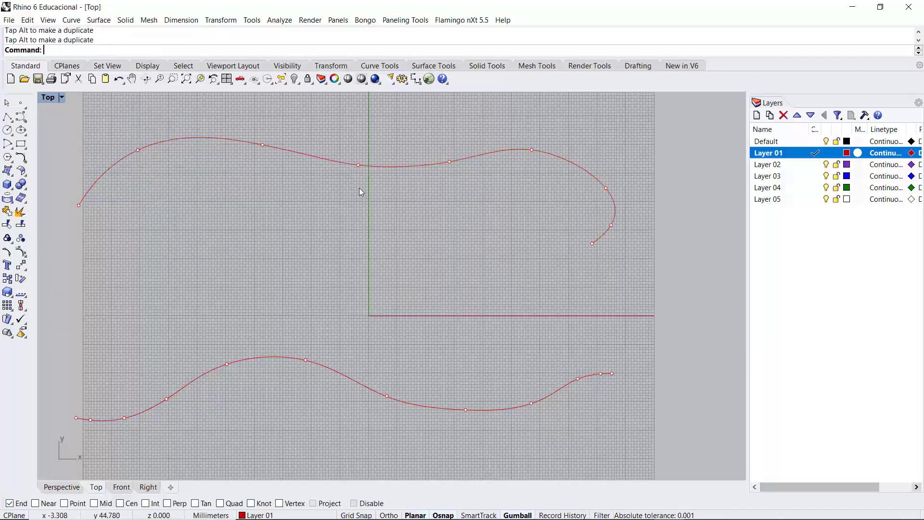
Move the lower curve's edit point just right of its crest slightly to the right, and turn off the edit points
left_click(306, 360)
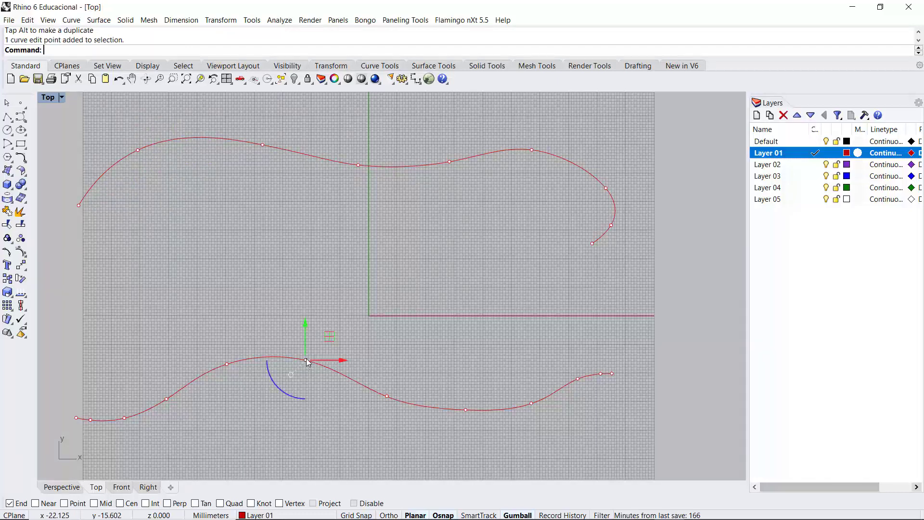
left_click_drag(337, 368, 346, 367)
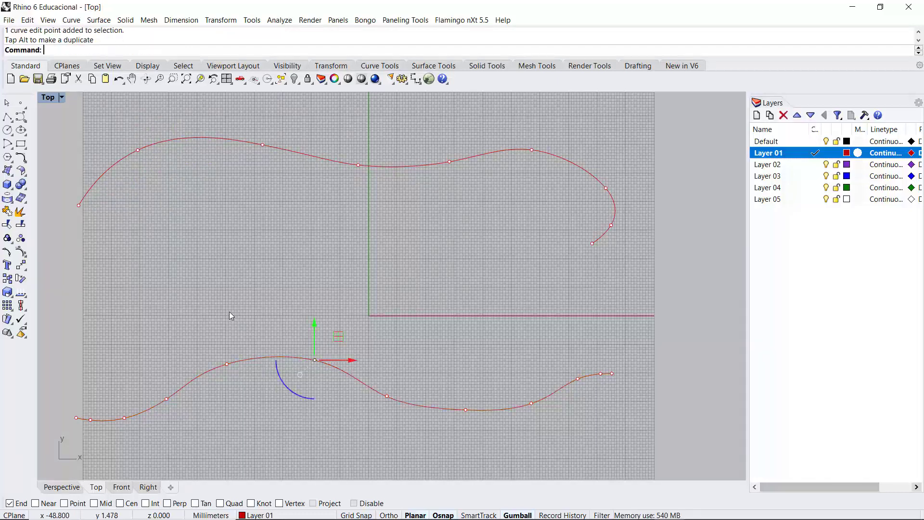
left_click(229, 311)
right_click(23, 254)
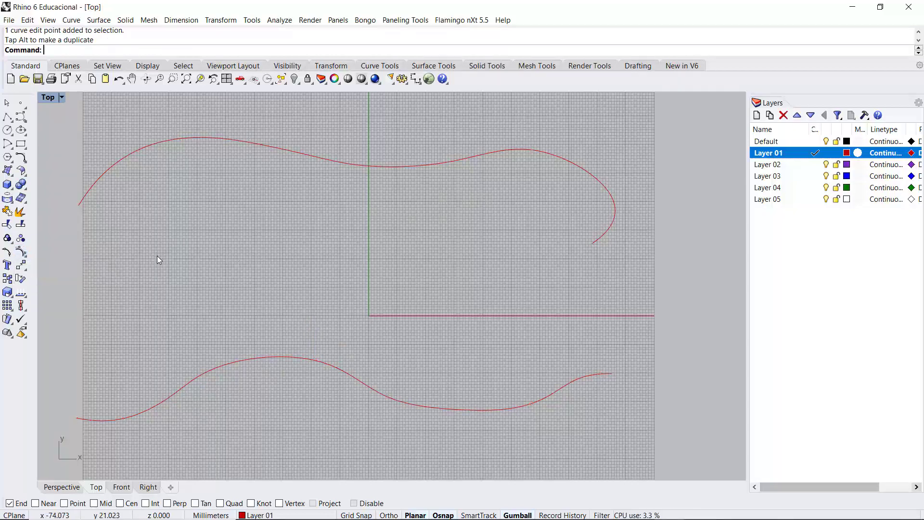
Show the control points of both the upper and the lower curve
left_click(21, 253)
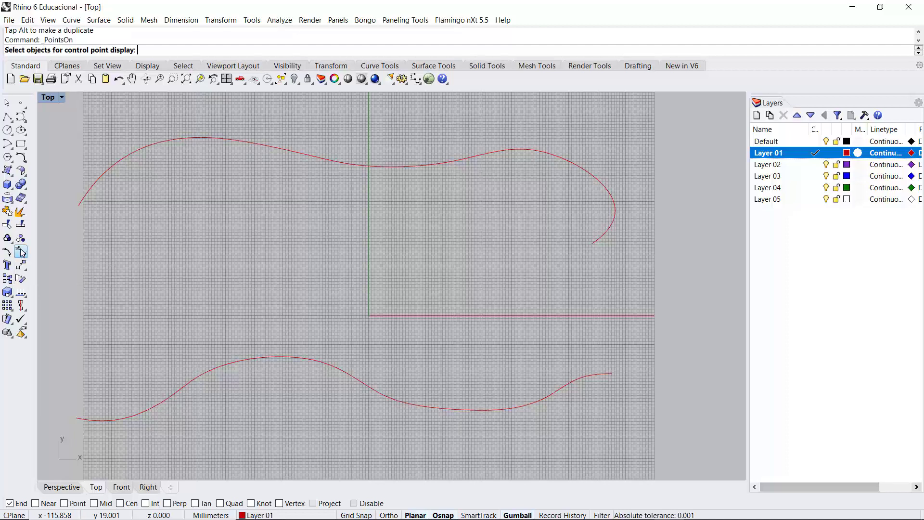
left_click(228, 138)
left_click(319, 365)
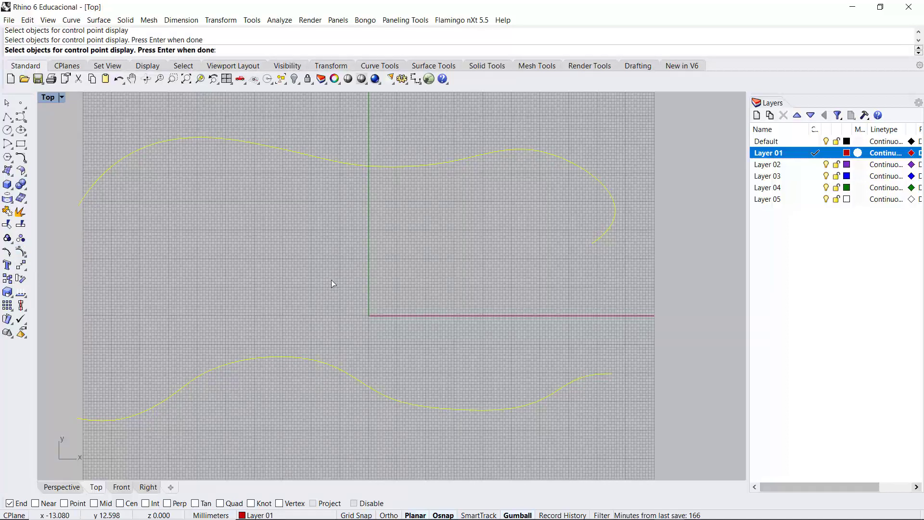
key("Return")
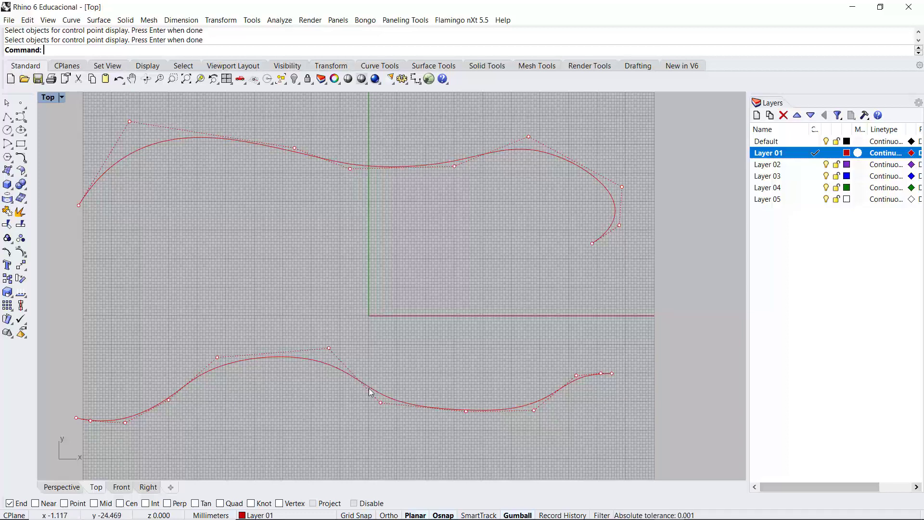
Move the lower curve's control point right of its crest to the left, and the one at its trough downward
left_click(329, 348)
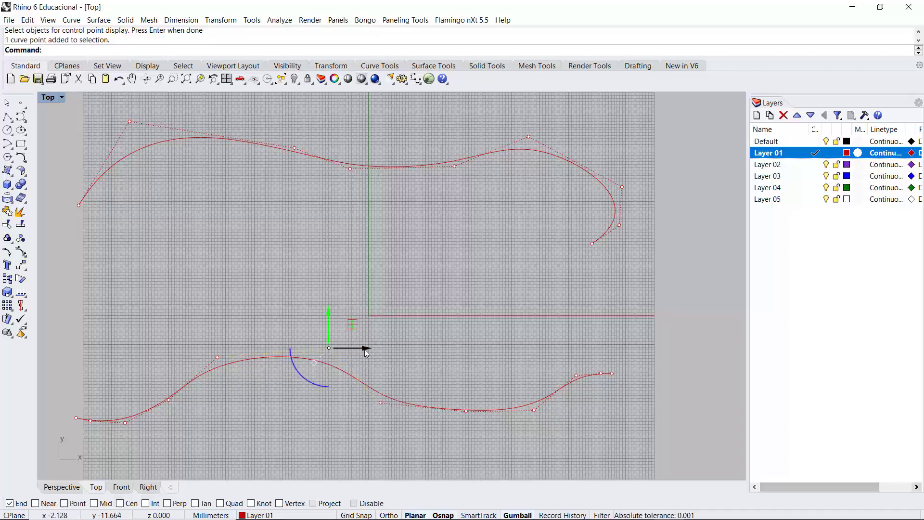
left_click_drag(363, 346, 334, 347)
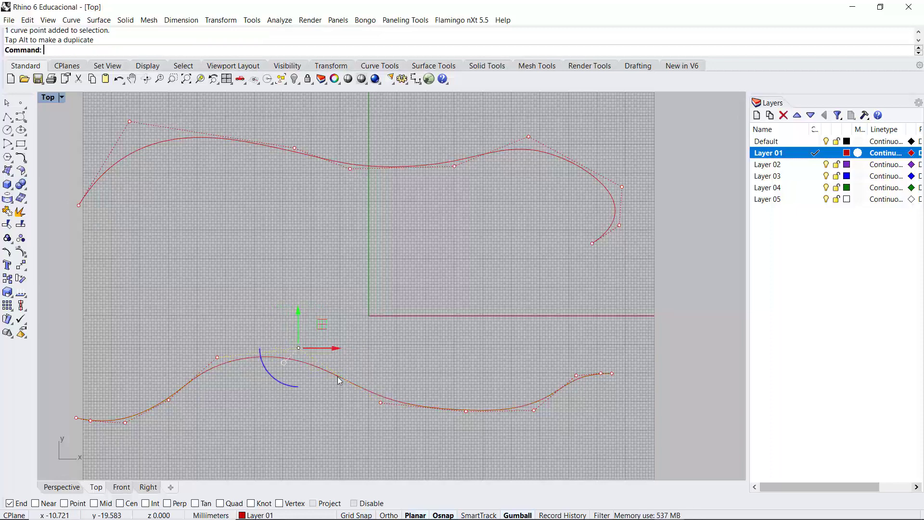
left_click(465, 412)
left_click_drag(462, 381, 466, 409)
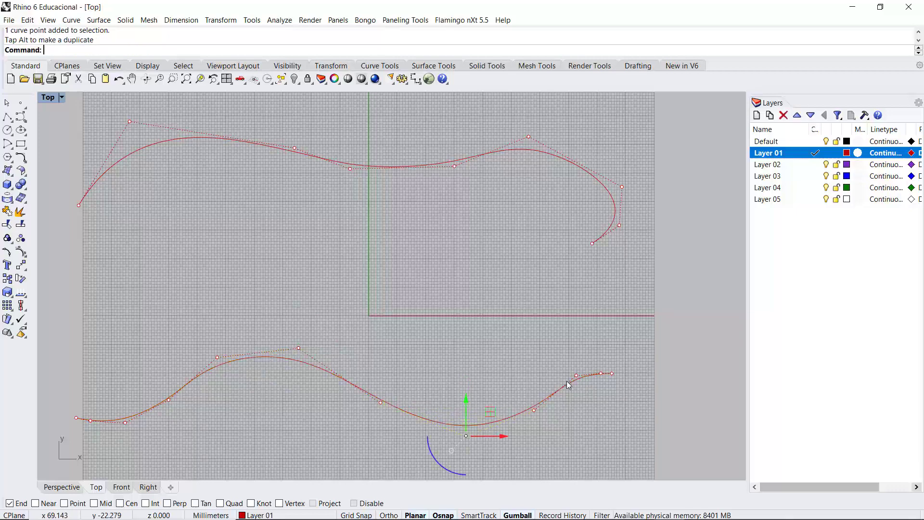
Move the upper curve's third control point from the left straight down to form a deep valley, and turn off the control points
left_click(294, 149)
left_click_drag(295, 122, 274, 249)
left_click(217, 283)
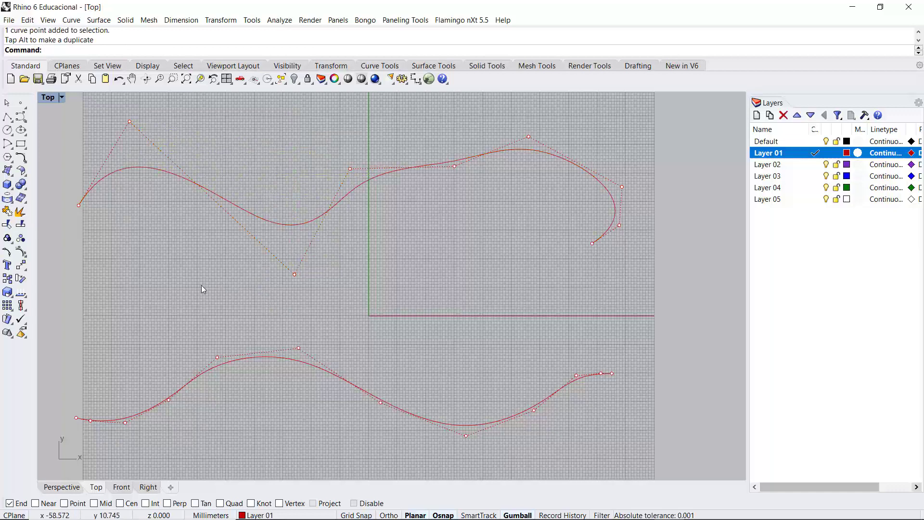
key("Escape")
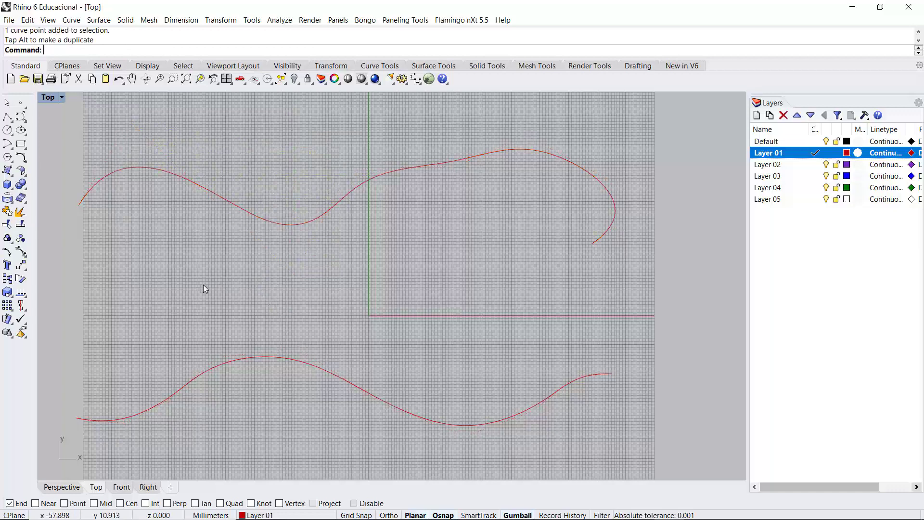
Insert two control points into the upper curve, one just past its first crest and one just past the y axis
left_click(24, 256)
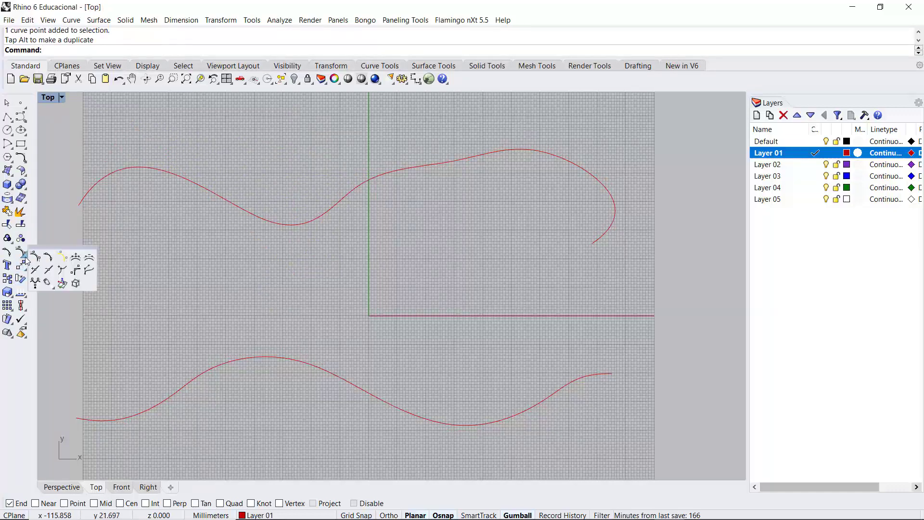
left_click(75, 257)
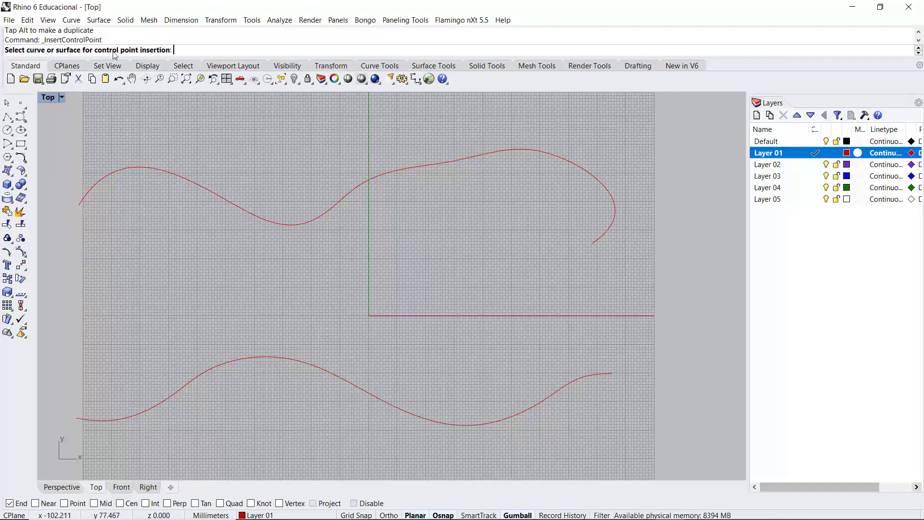
left_click(169, 174)
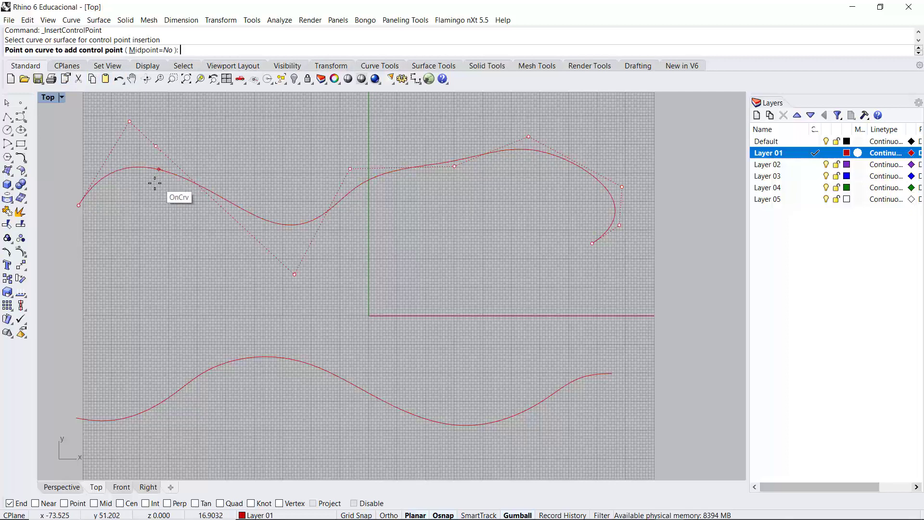
left_click(151, 170)
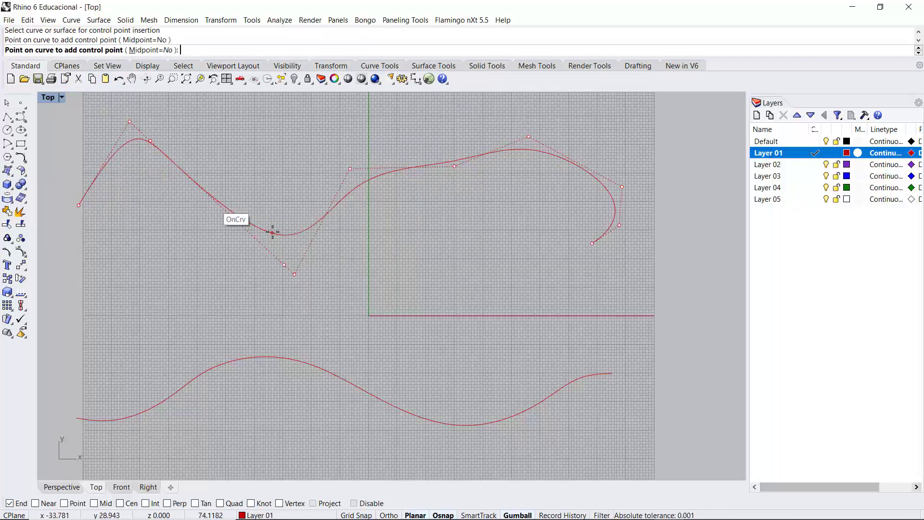
left_click(377, 178)
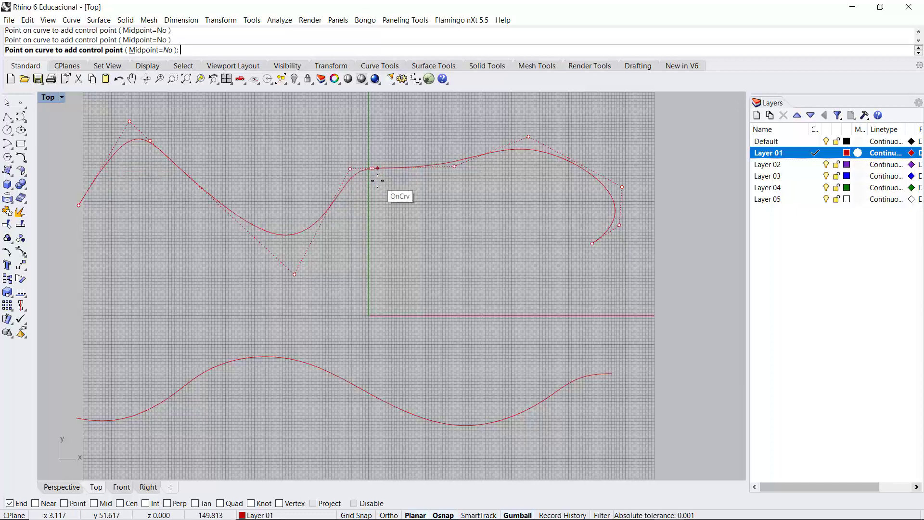
key("Return")
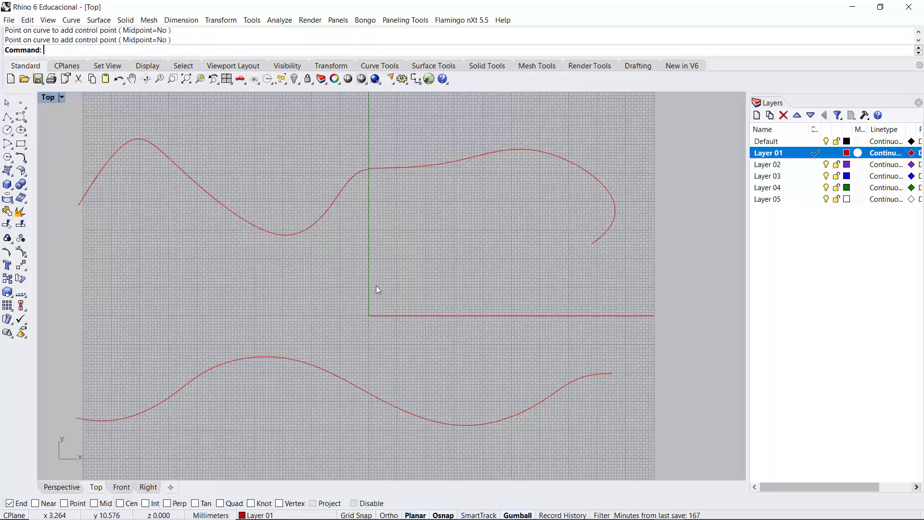
Show the edit points of the upper curve
left_click(7, 252)
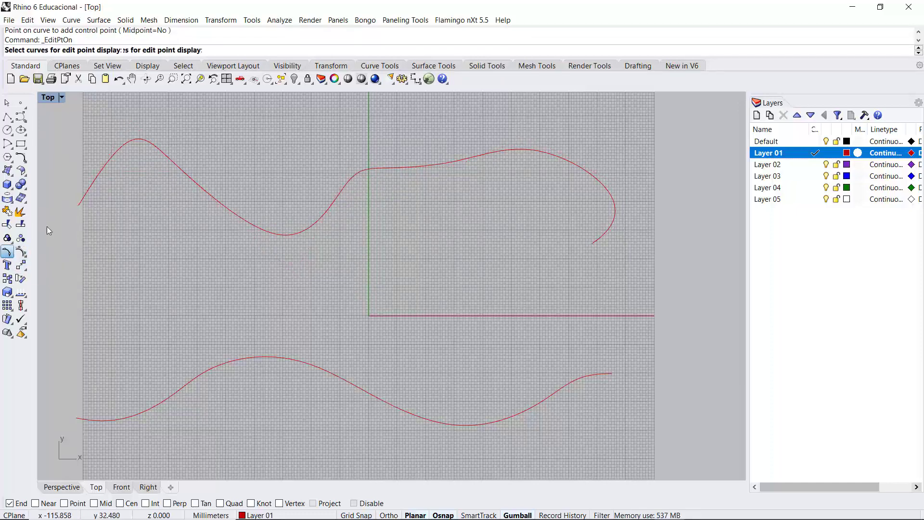
left_click(155, 148)
key("Return")
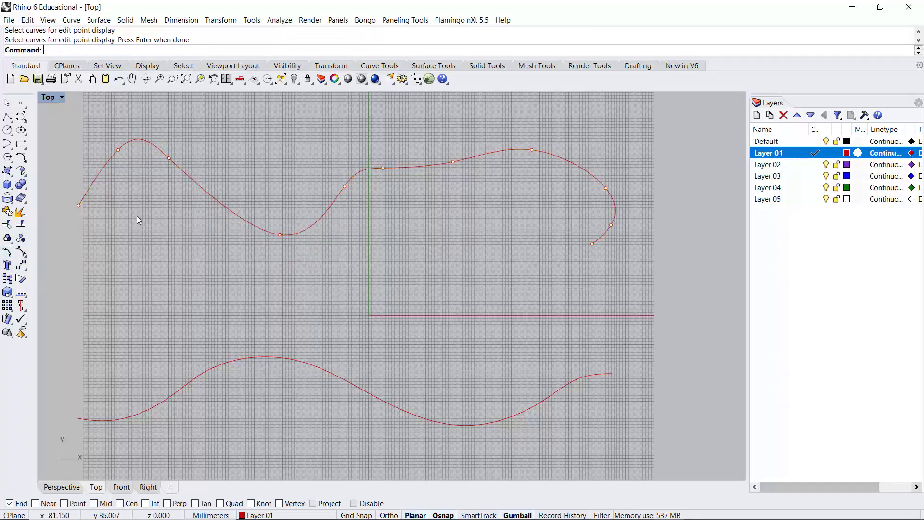
Move the upper curve's edit point past its first crest to the right and the one before the y axis slightly left, and hide the edit points
left_click(169, 158)
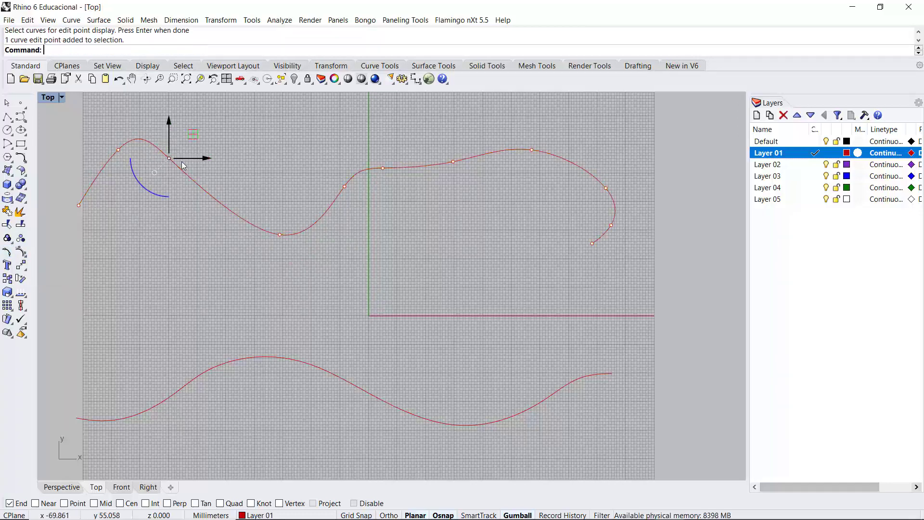
left_click_drag(206, 159, 238, 161)
left_click(344, 187)
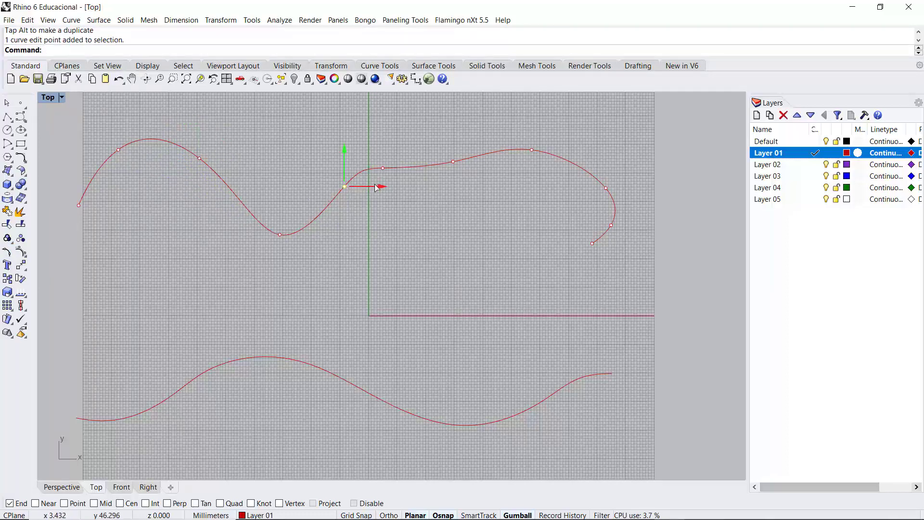
left_click_drag(371, 188, 358, 187)
key("Escape")
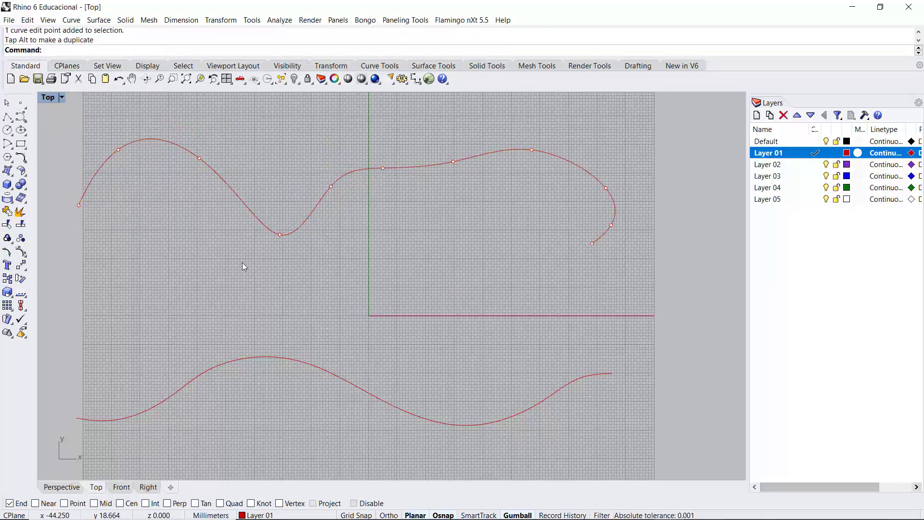
Remove the upper curve's control point just past its first crest
left_click(20, 252)
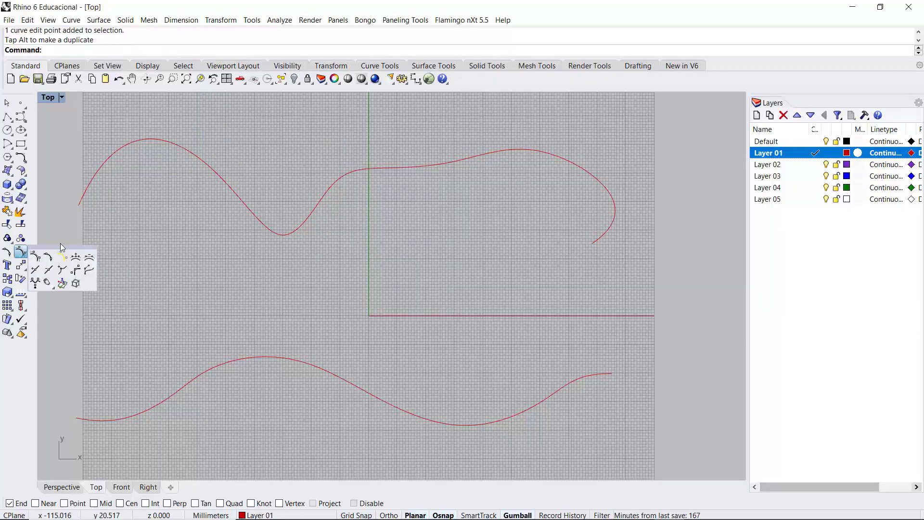
left_click(89, 256)
left_click(217, 176)
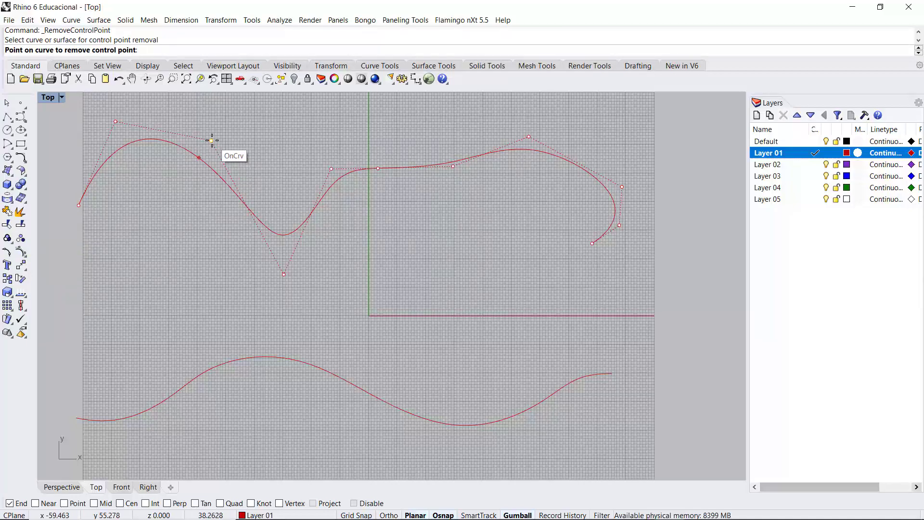
left_click(212, 141)
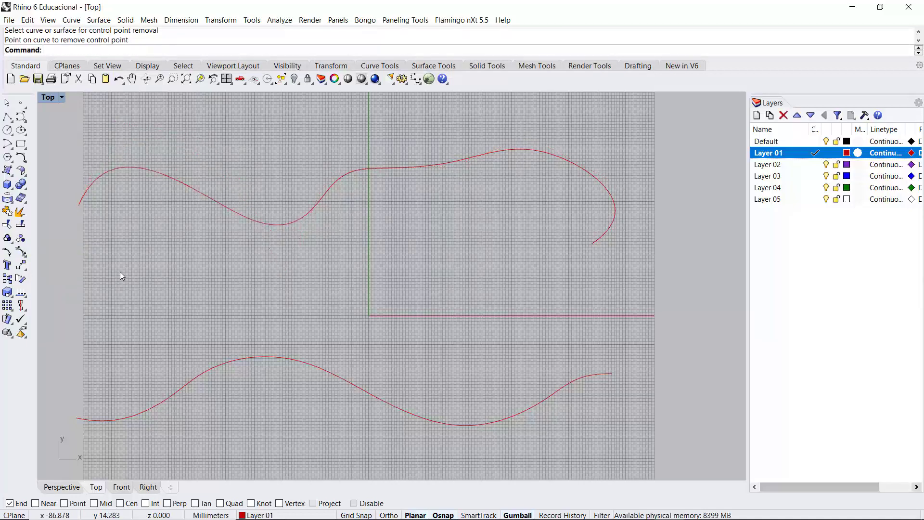
Show the edit points of both the upper and the lower curve
left_click(20, 253)
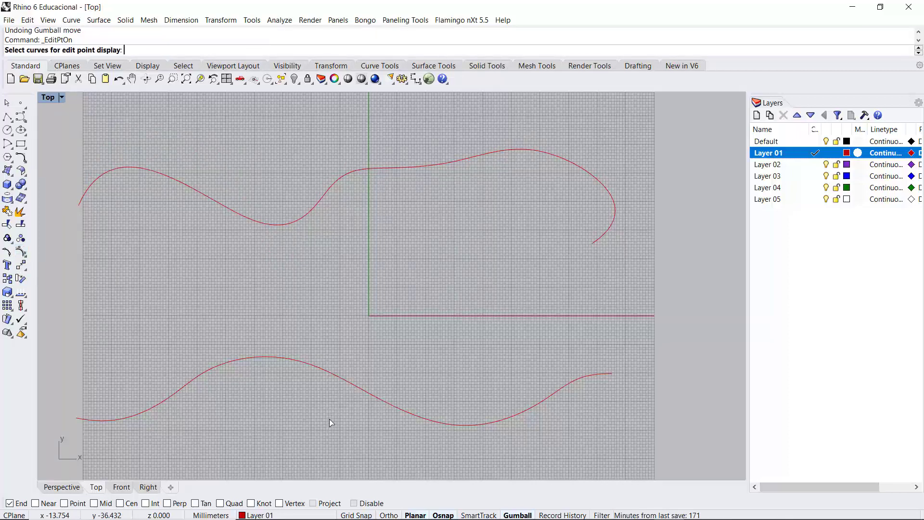
left_click_drag(329, 420, 226, 204)
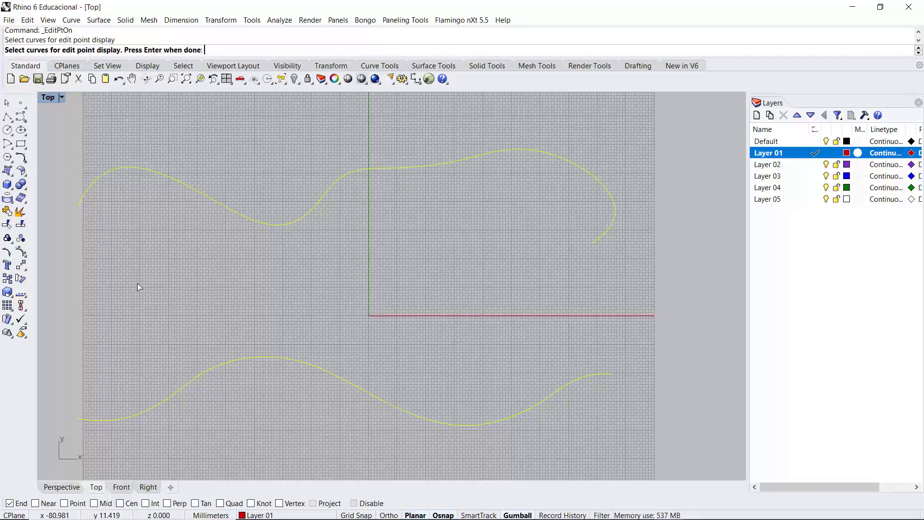
key("Return")
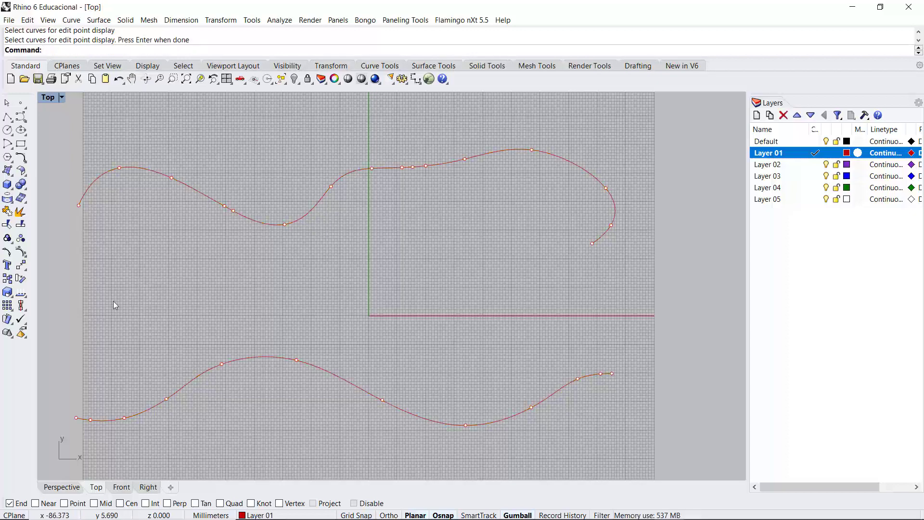
Insert two kinks into the upper curve, one halfway down the slope after the first crest and one on the rise past the trough
left_click(26, 257)
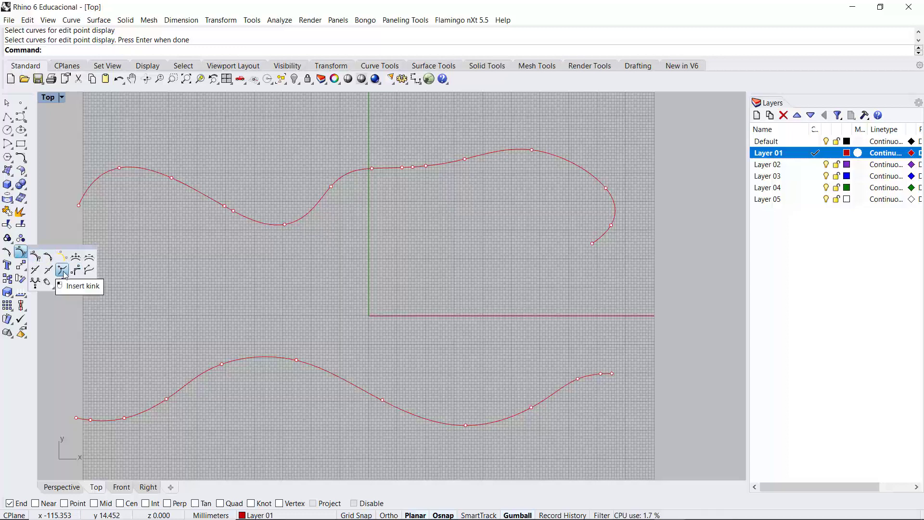
left_click(62, 271)
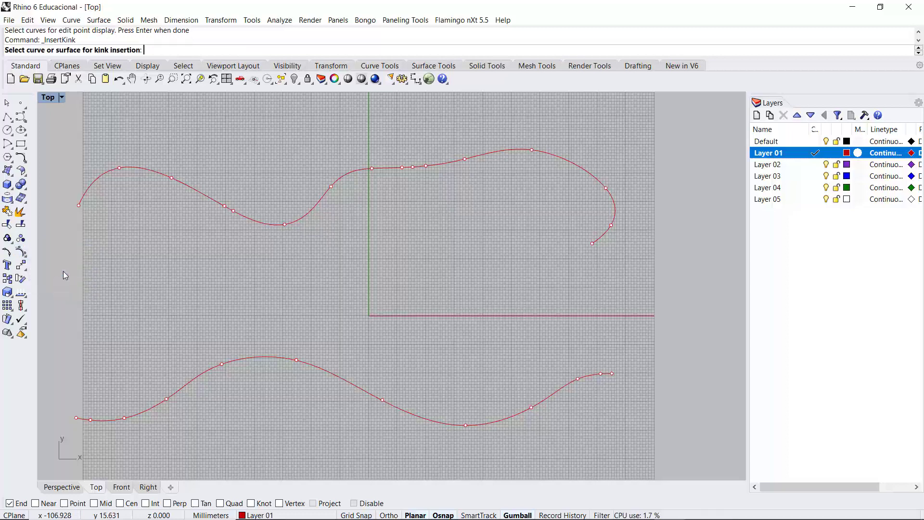
left_click(197, 191)
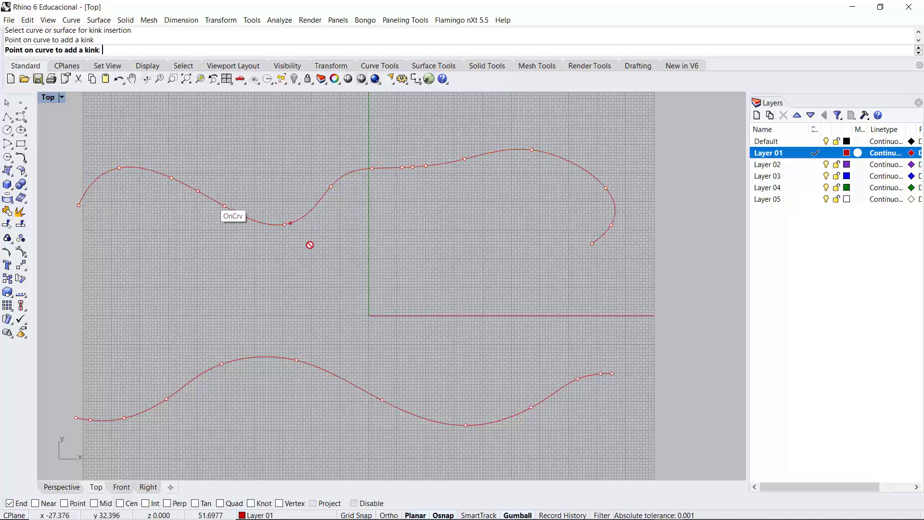
left_click(313, 209)
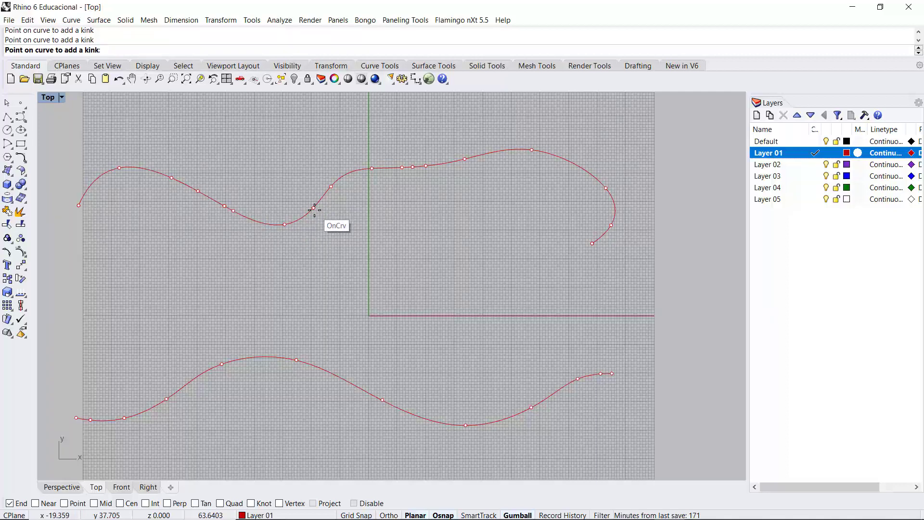
key("Return")
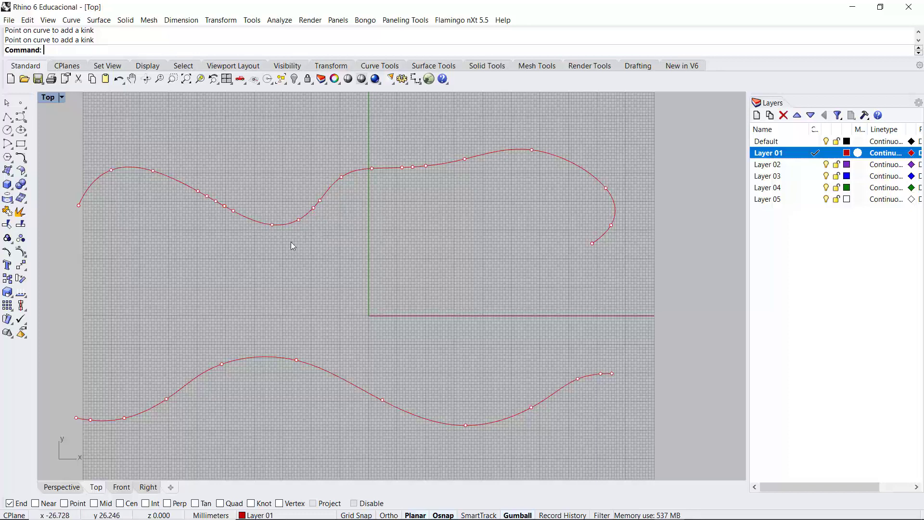
Move the edit point just past the first kink slightly right, and raise the kink point itself to form a sharp peak
left_click(207, 196)
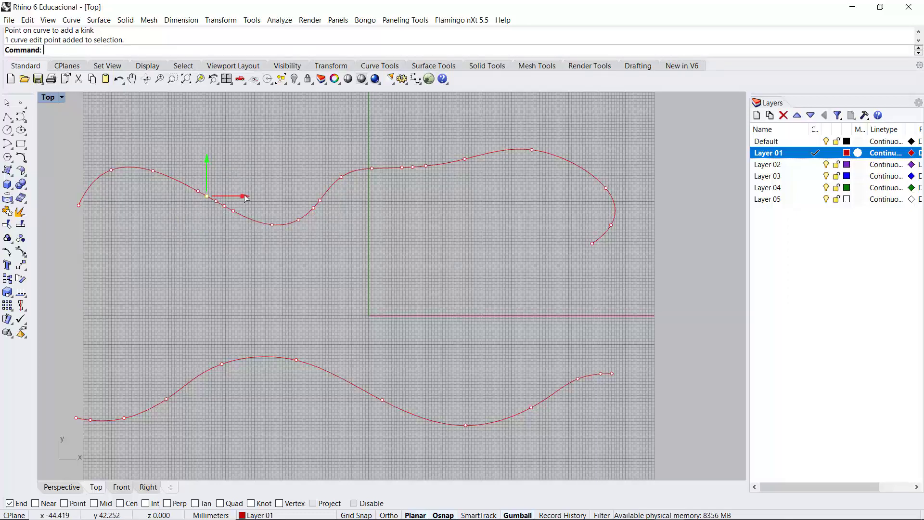
left_click_drag(240, 196, 254, 195)
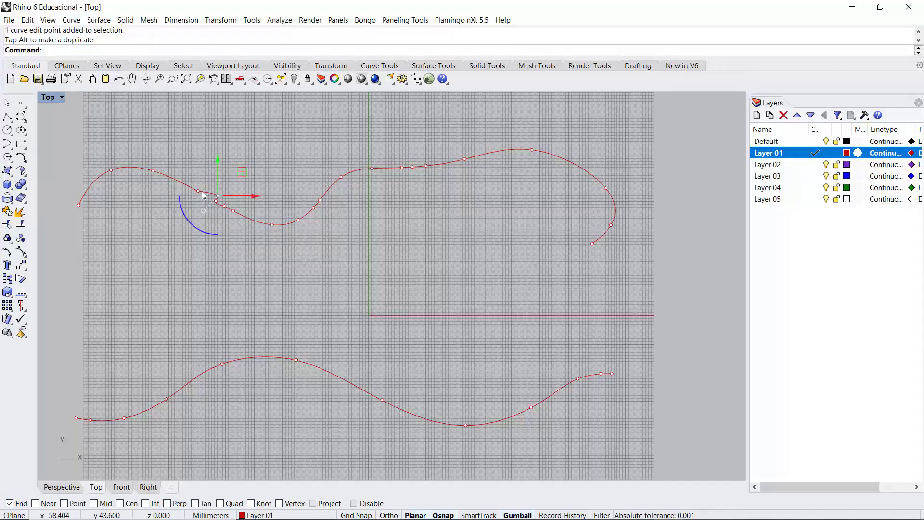
left_click(199, 192)
left_click_drag(201, 179, 205, 119)
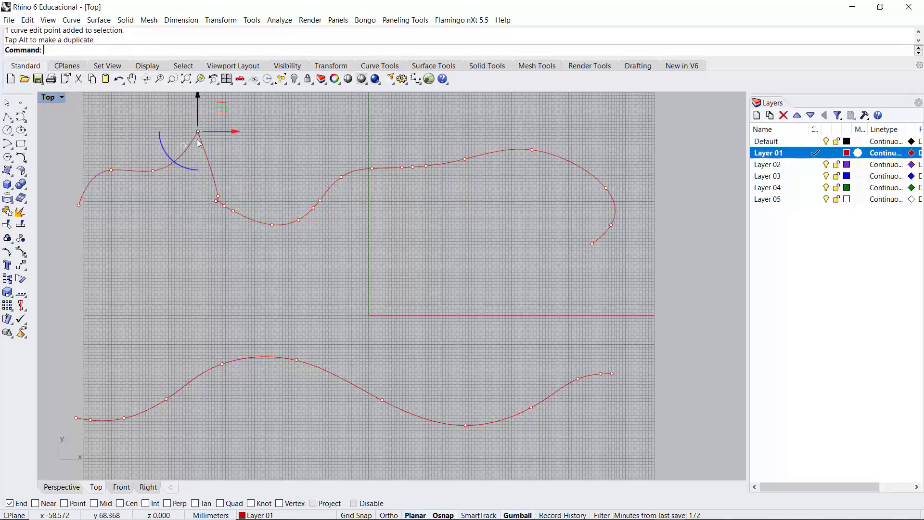
Move the second edit point past the peak far to the left so the curve folds back across itself
left_click(217, 203)
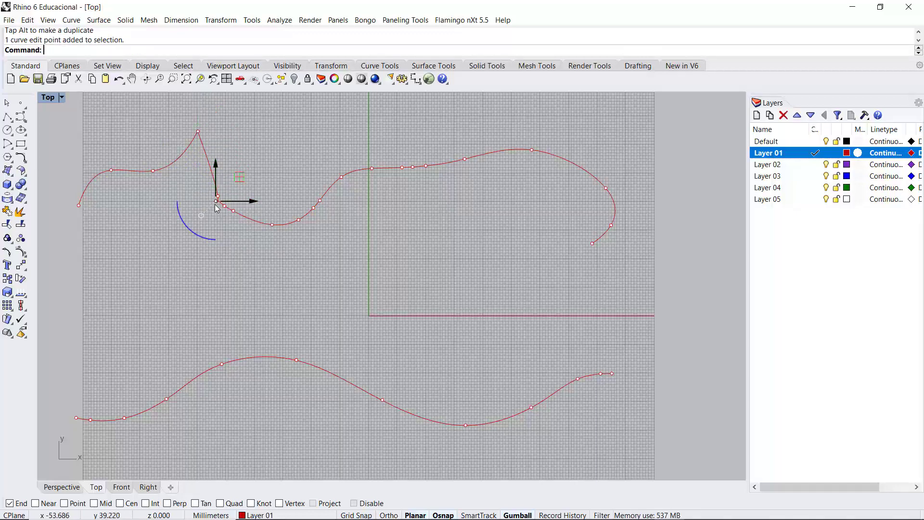
left_click_drag(244, 201, 161, 202)
scroll(161, 202, "up", 3)
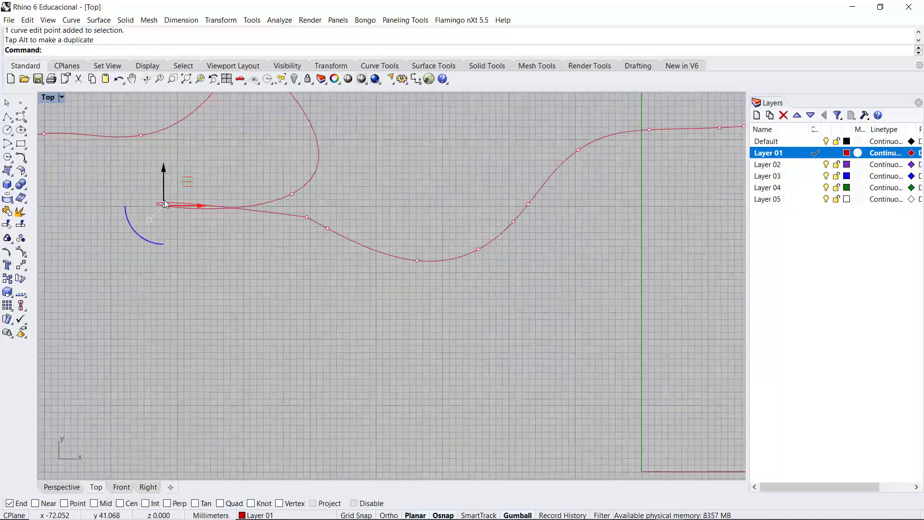
scroll(187, 187, "down", 5)
Move the second kink point, on the rise before the y axis, straight down to form a sharp corner
scroll(284, 200, "up", 4)
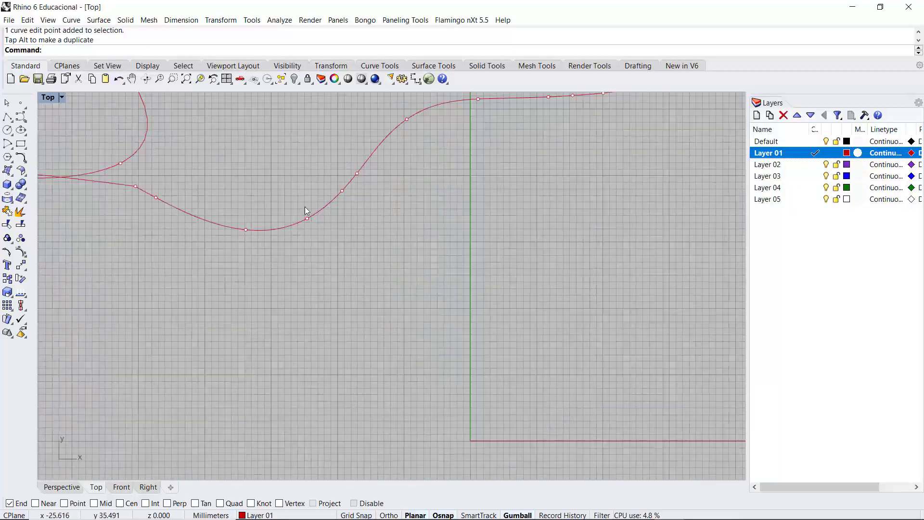
left_click(343, 192)
left_click_drag(342, 171, 342, 204)
left_click(353, 288)
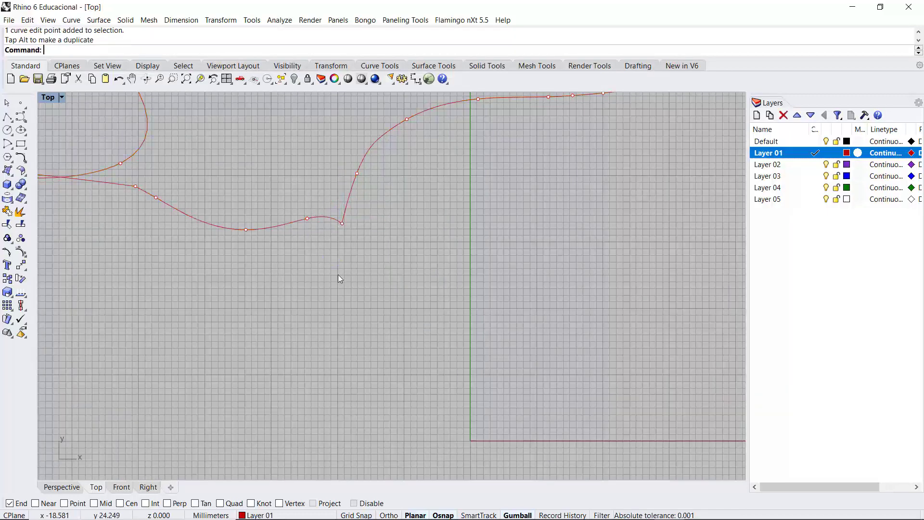
Raise the edit point before the trough slightly, and move its neighbour at the fold left and down to form a pointed valley
scroll(326, 265, "down", 5)
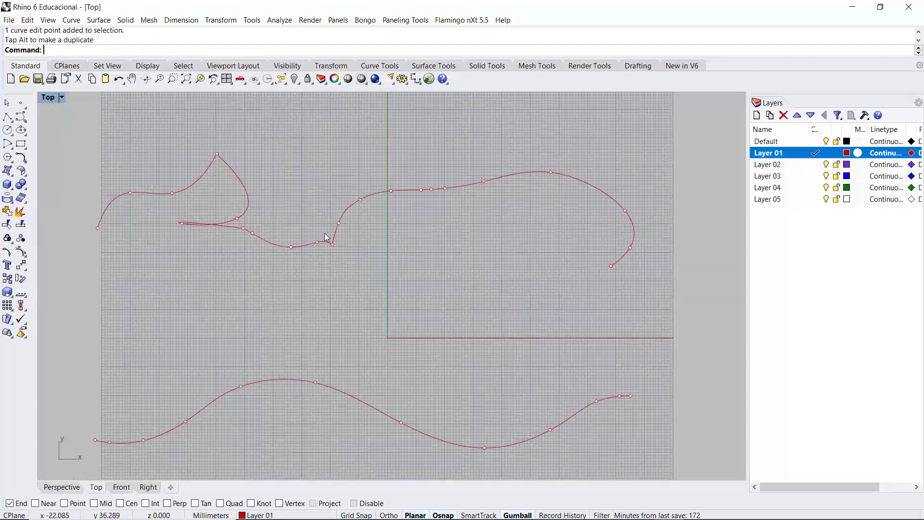
scroll(243, 240, "up", 5)
left_click(269, 226)
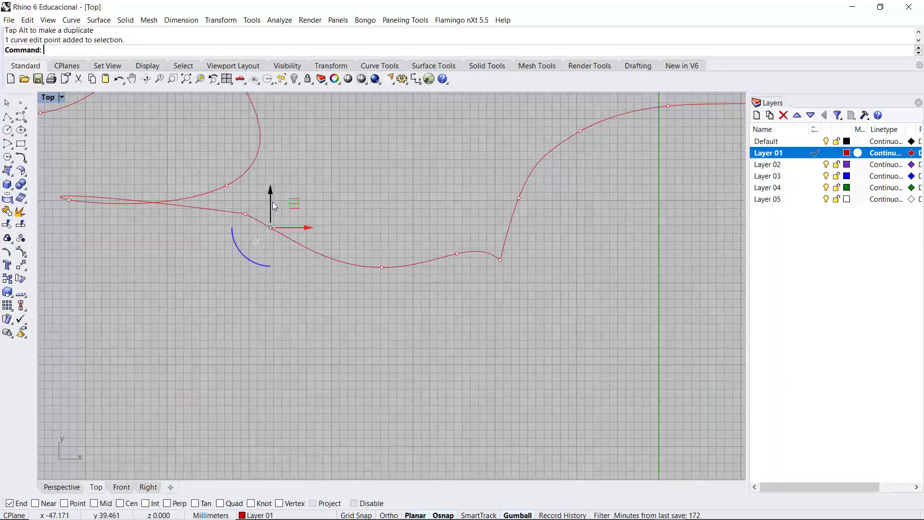
mouse_move(274, 192)
left_mouse_down()
mouse_move(275, 172)
mouse_move(274, 182)
left_mouse_up()
left_click(245, 214)
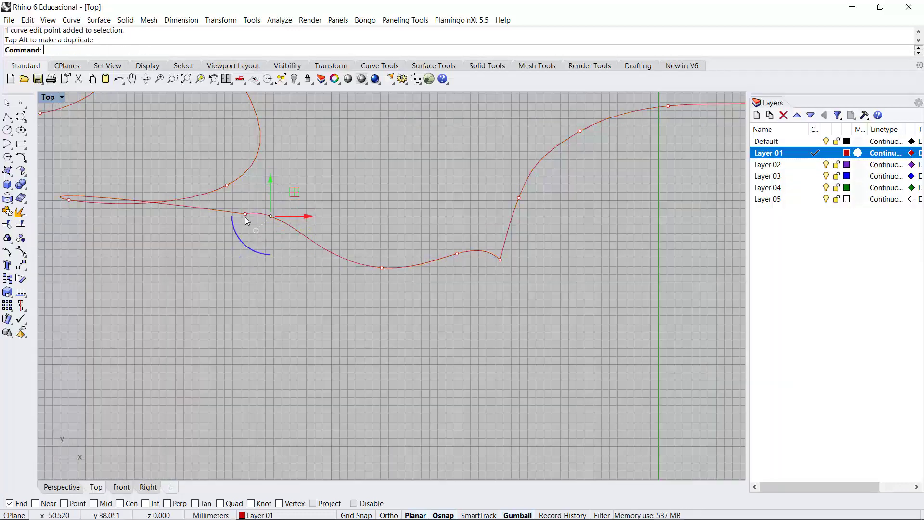
left_click_drag(292, 218, 275, 217)
left_click_drag(231, 185, 230, 265)
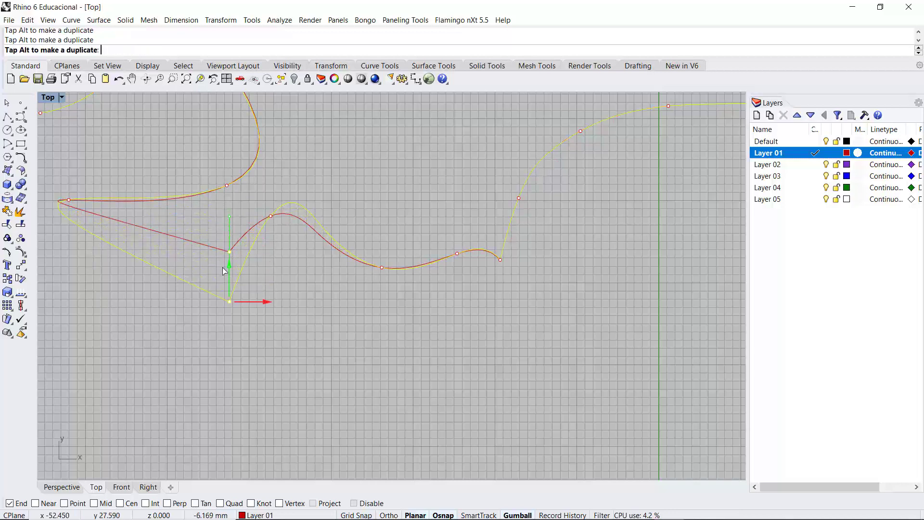
Move the edit point at the far left of the fold back to the right to open up the self-crossing loop
left_click(69, 199)
left_click_drag(107, 200, 215, 250)
scroll(215, 250, "down", 5)
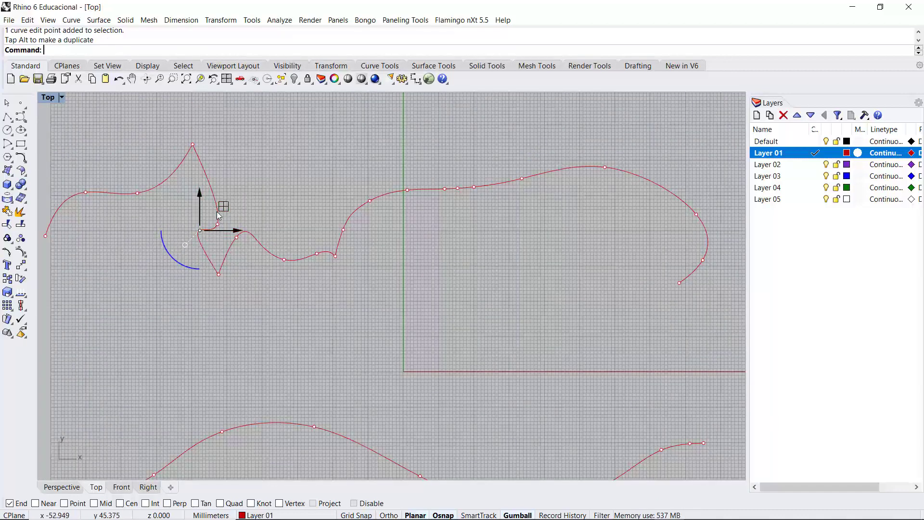
Inspect the sharp peak of the upper curve up close, and turn off the edit points
scroll(191, 143, "up", 8)
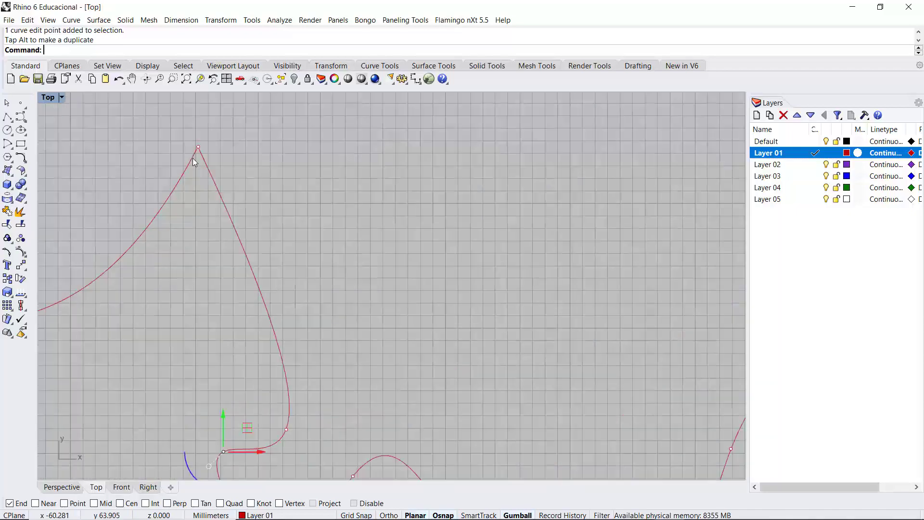
left_click(206, 132)
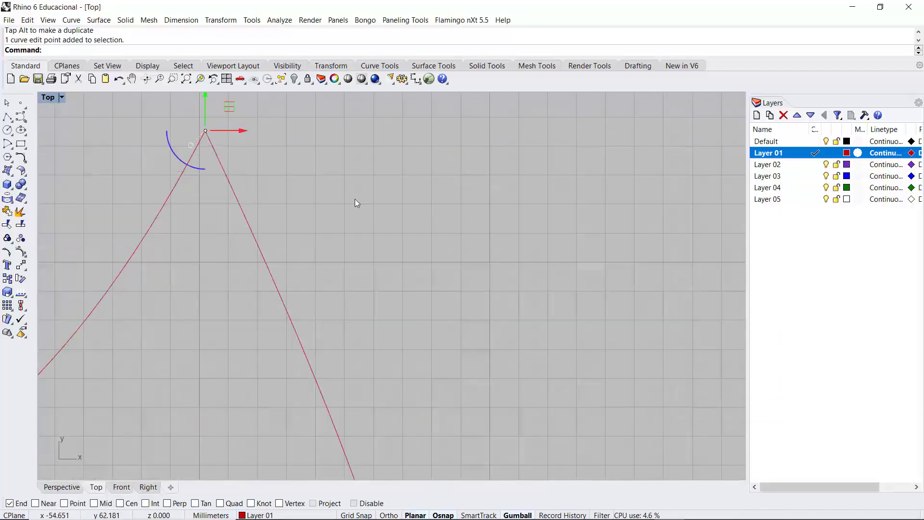
key("Escape")
scroll(196, 172, "down", 6)
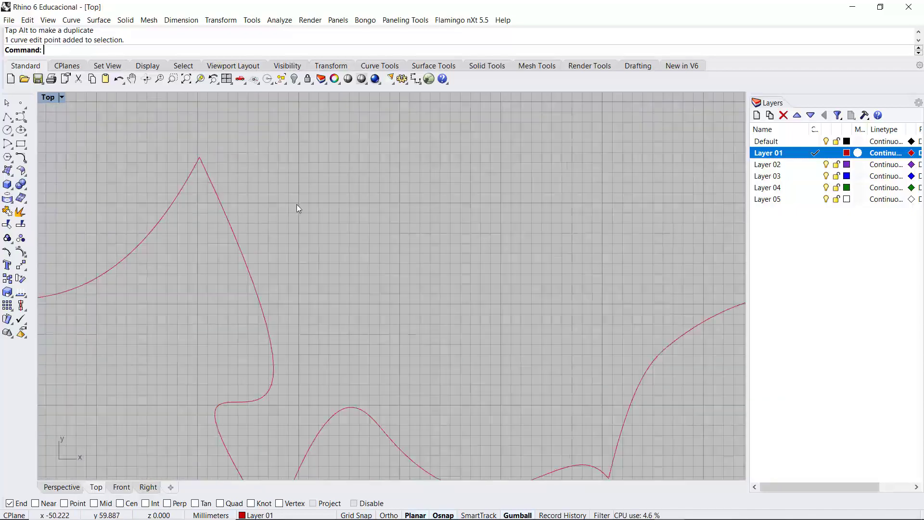
Show the control points of the kinked upper curve
left_click(21, 252)
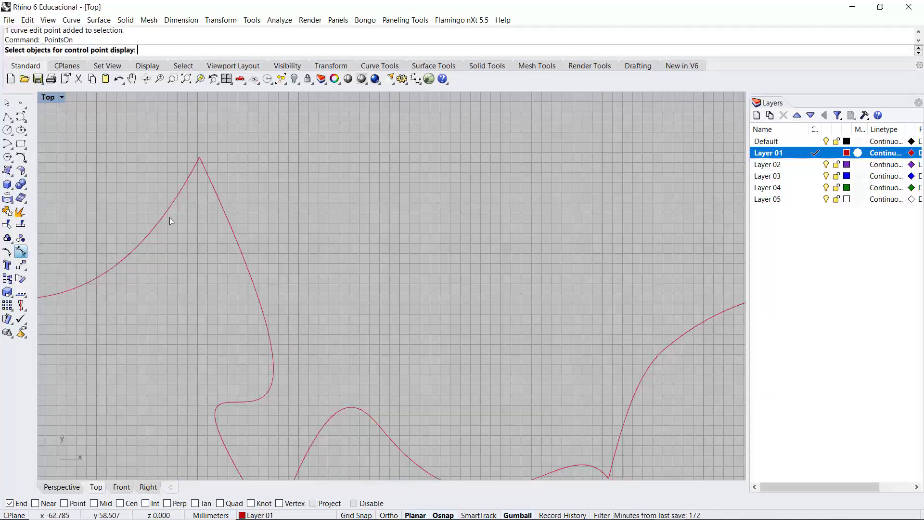
left_click(168, 209)
key("Return")
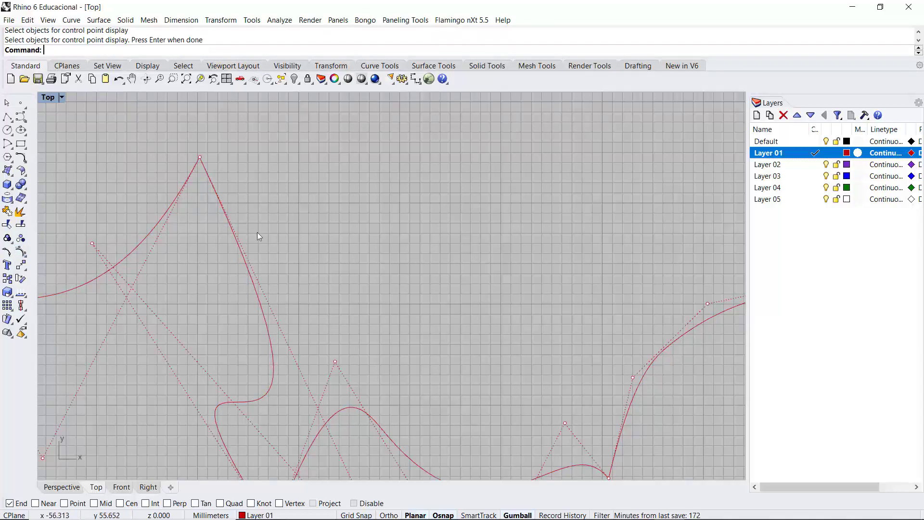
scroll(270, 202, "down", 4)
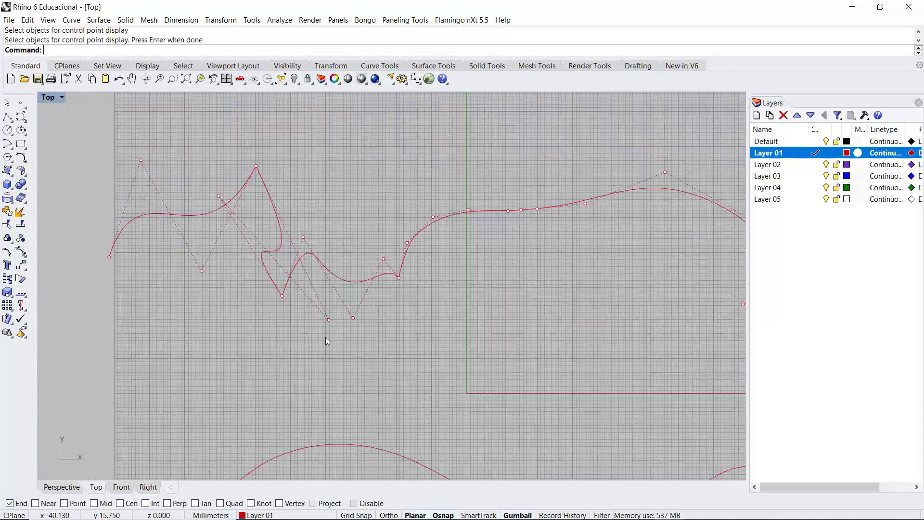
scroll(404, 269, "up", 4)
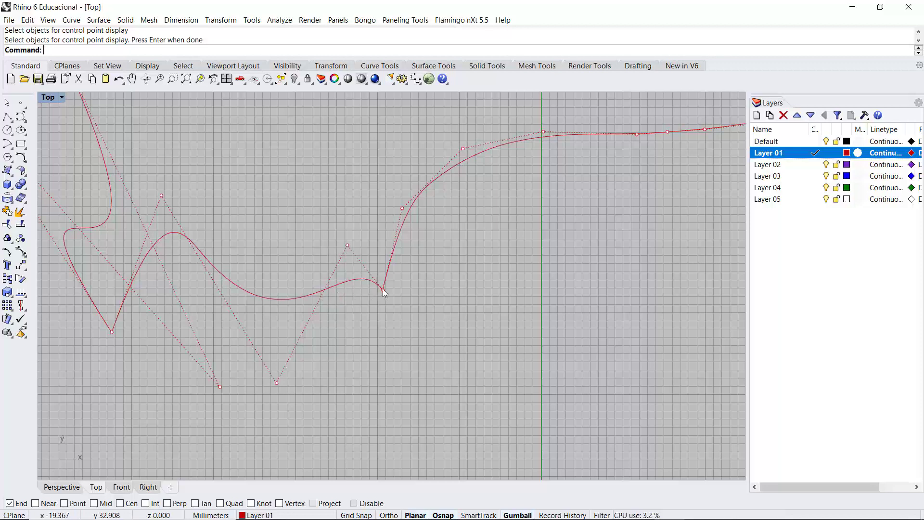
Reshape the curve around its kink by moving the control points on either side of it
left_click(402, 209)
left_click_drag(435, 209, 419, 210)
left_click(348, 245)
left_click_drag(347, 258, 364, 393)
left_click_drag(333, 267, 333, 173)
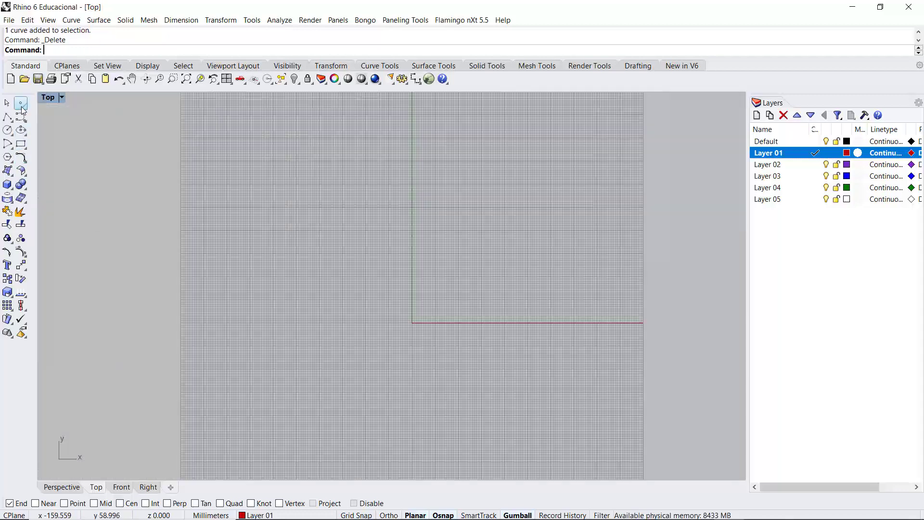
Draw a corner-to-corner rectangle in the grid's upper-left area, starting at about (-67, 45) and extending up and right
left_click(25, 148)
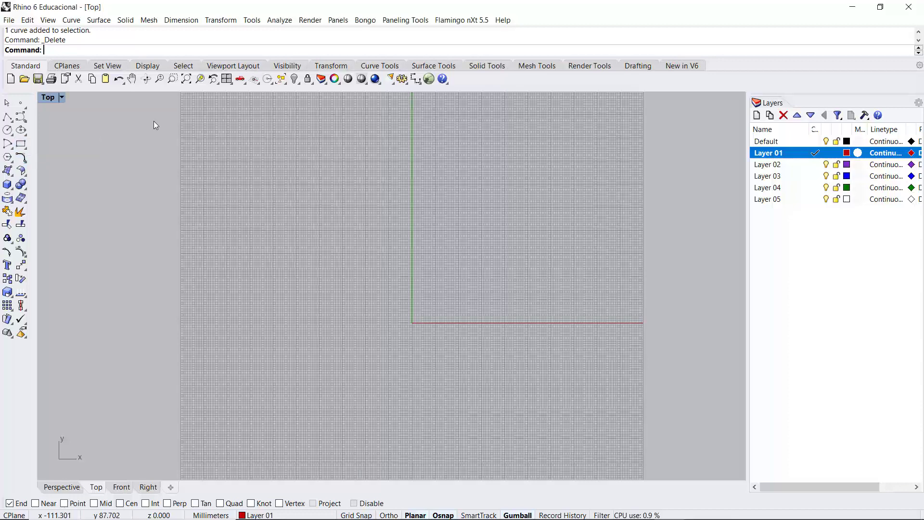
left_click(380, 65)
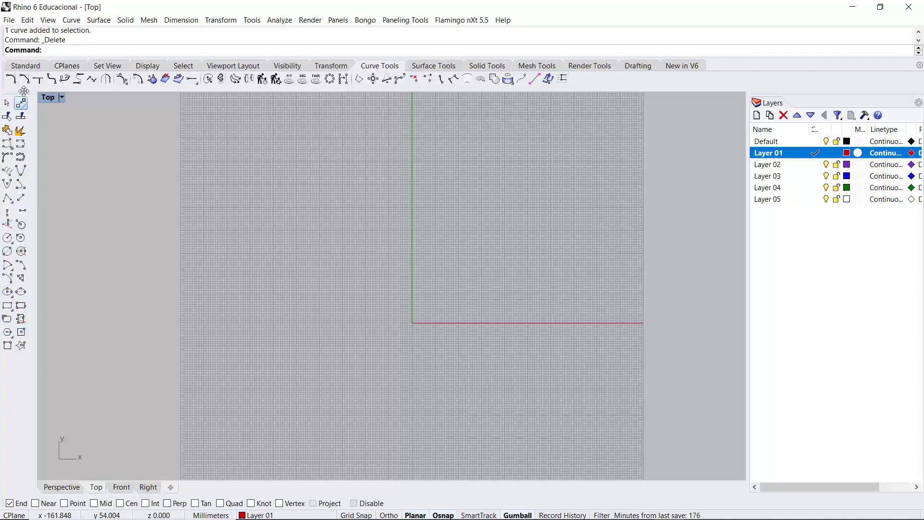
left_click(29, 66)
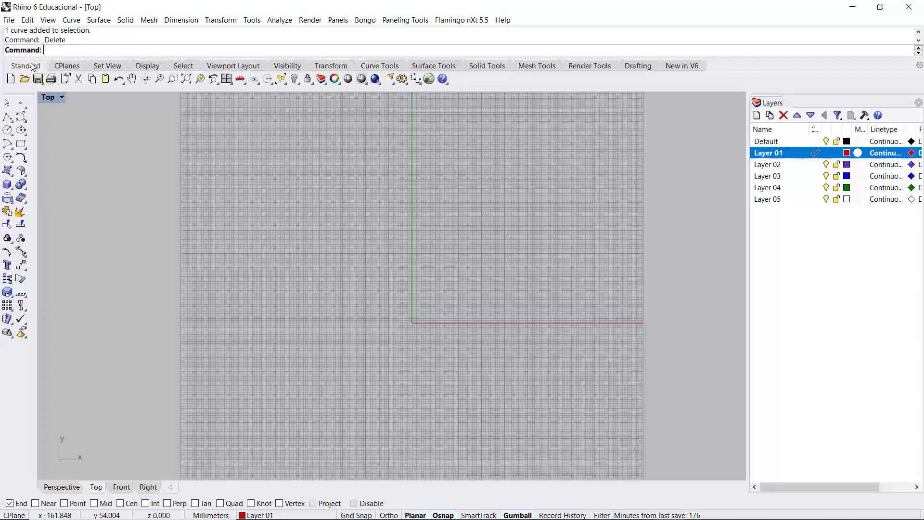
left_click(21, 145)
left_click(256, 219)
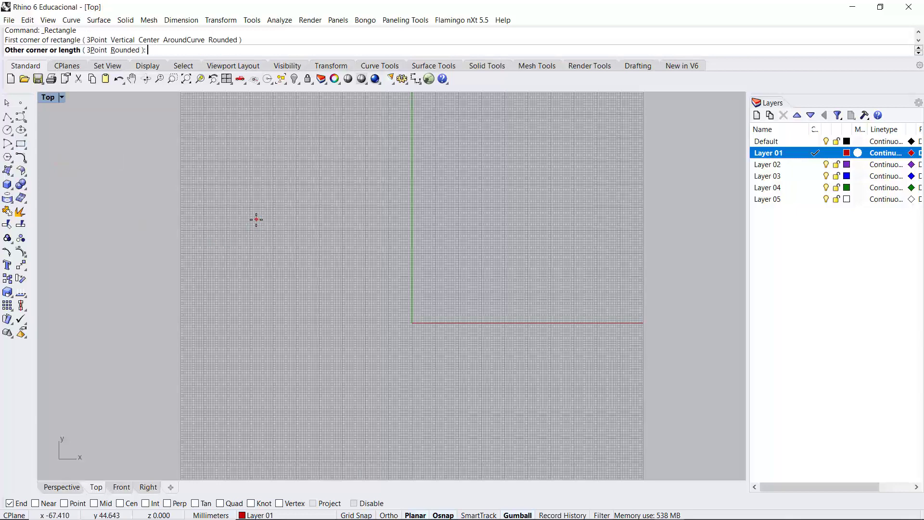
left_click(359, 138)
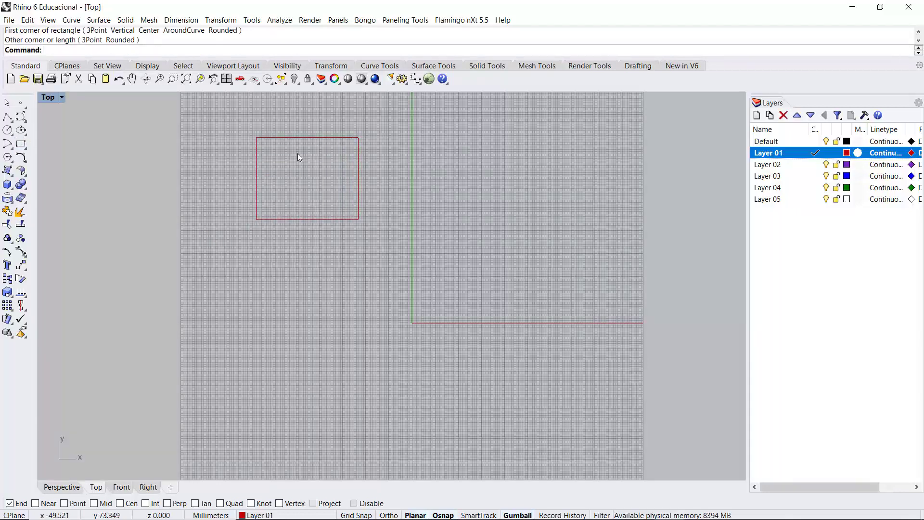
Draw a second rectangle from about (-25, 23), below the first one, to the absolute coordinate 20,20
left_click(21, 144)
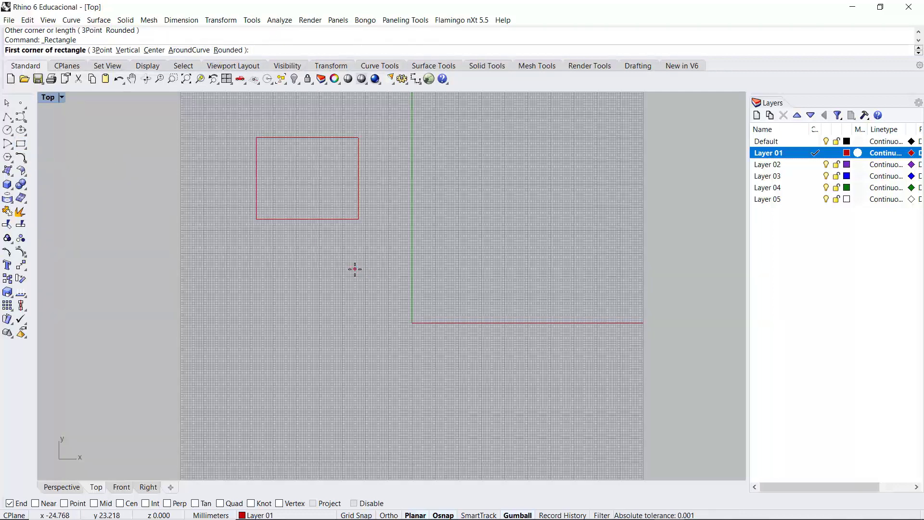
left_click(355, 269)
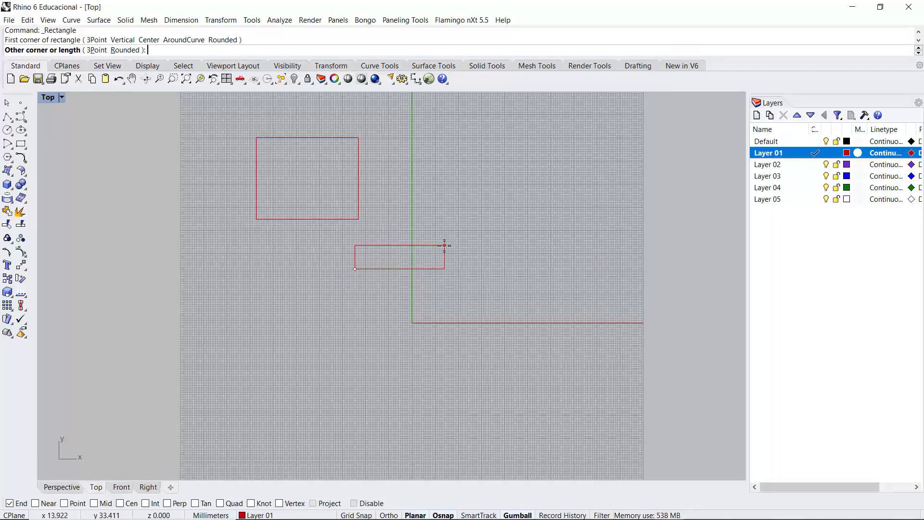
type("20,20")
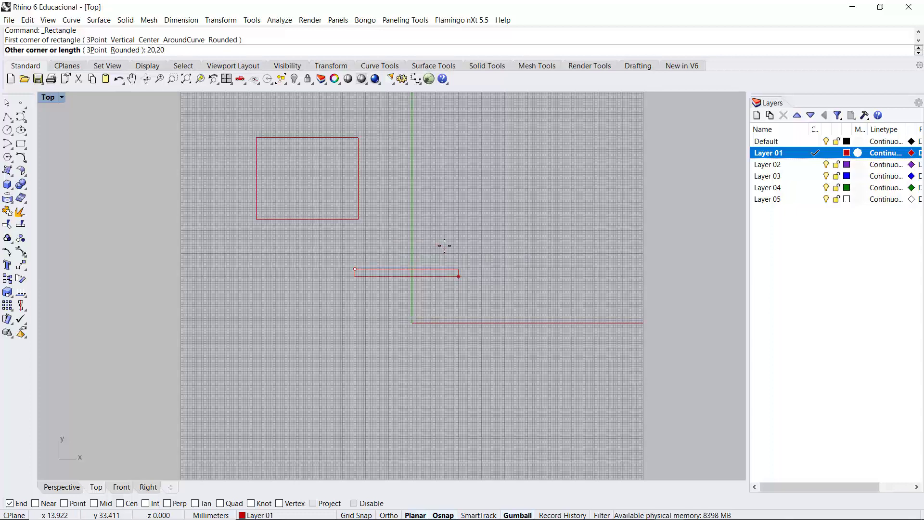
key("Return")
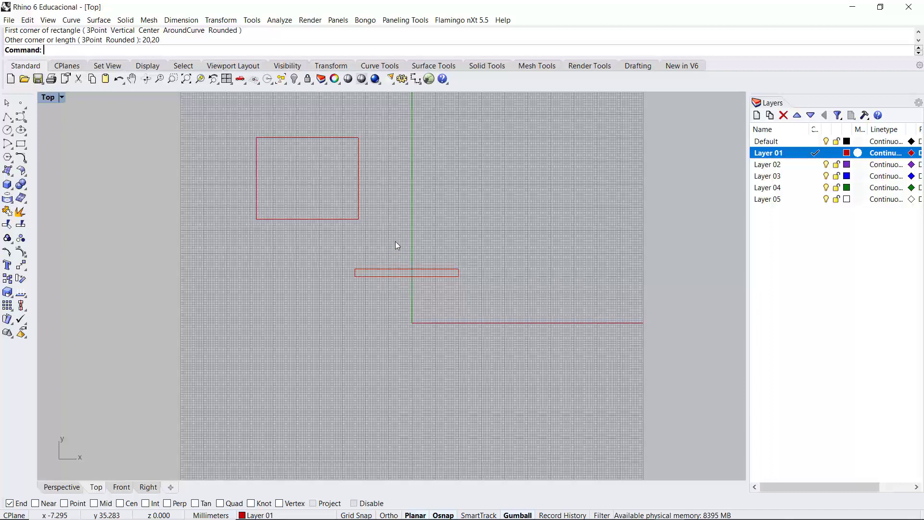
left_click(20, 144)
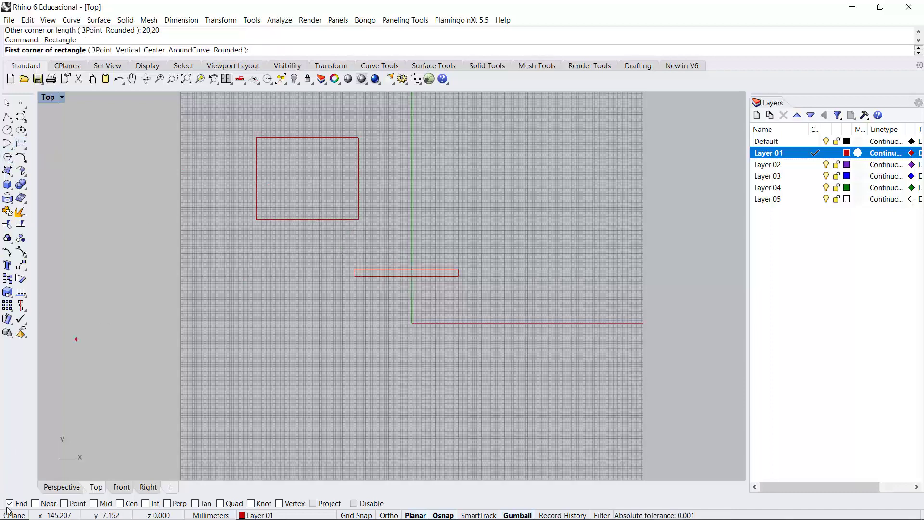
left_click(350, 279)
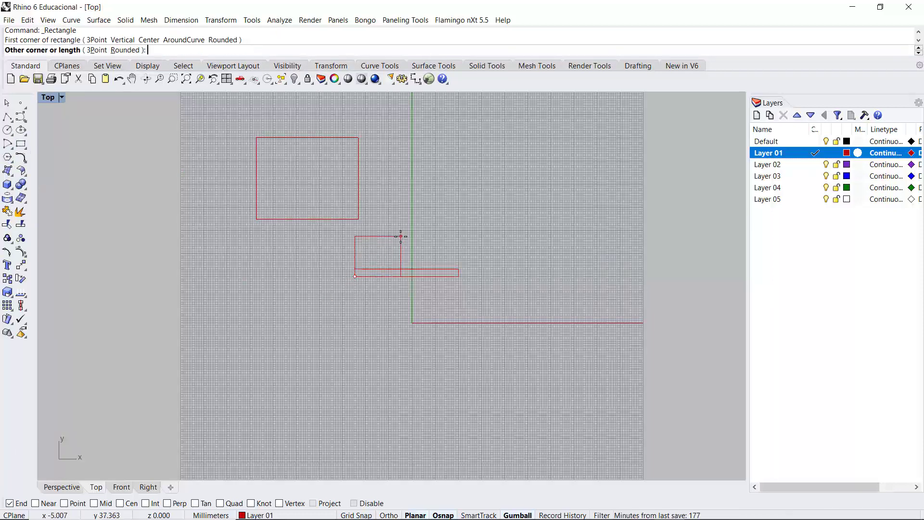
type("@")
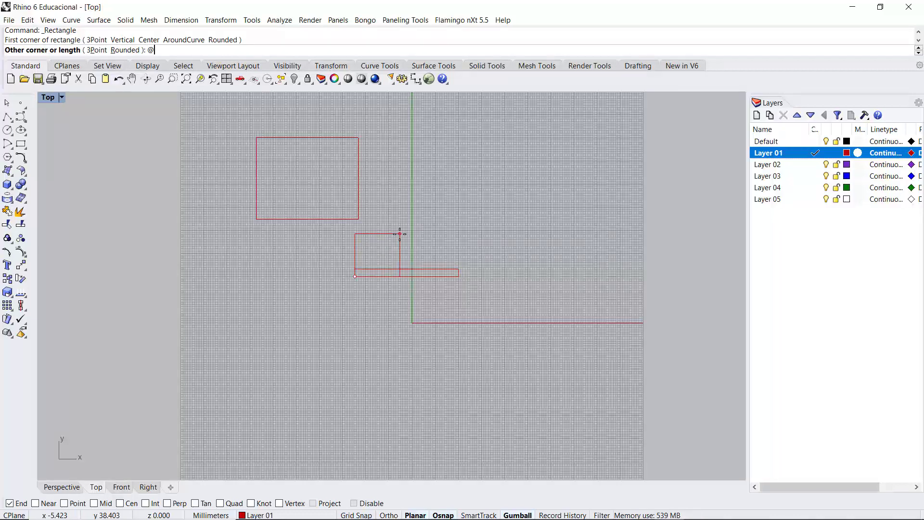
type("20,20")
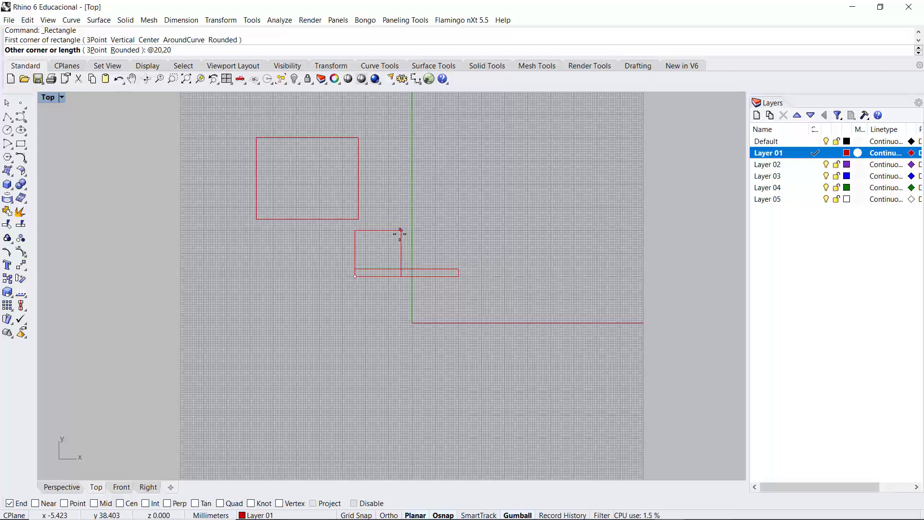
key("Return")
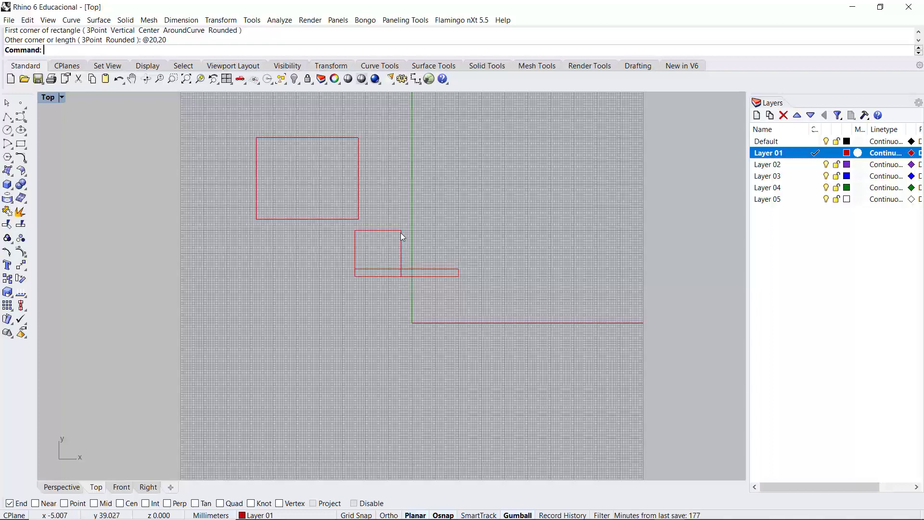
key("Return")
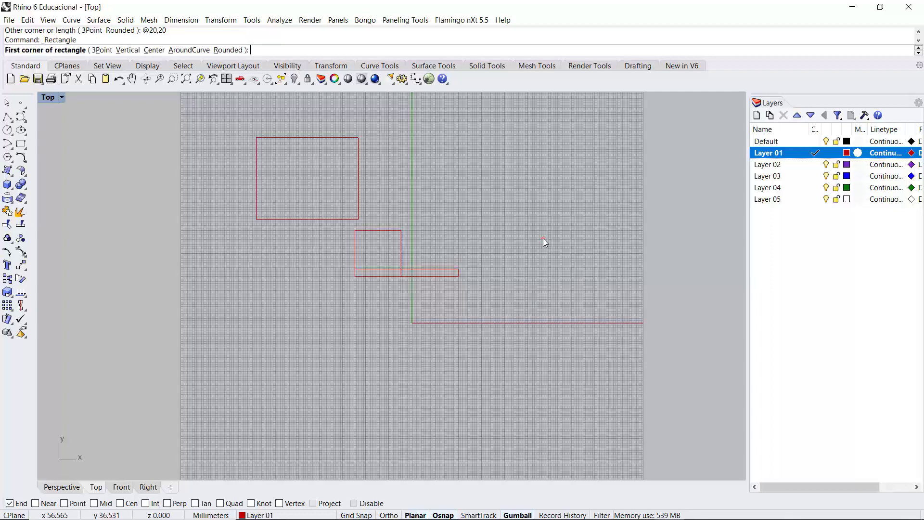
key("Escape")
key("Delete")
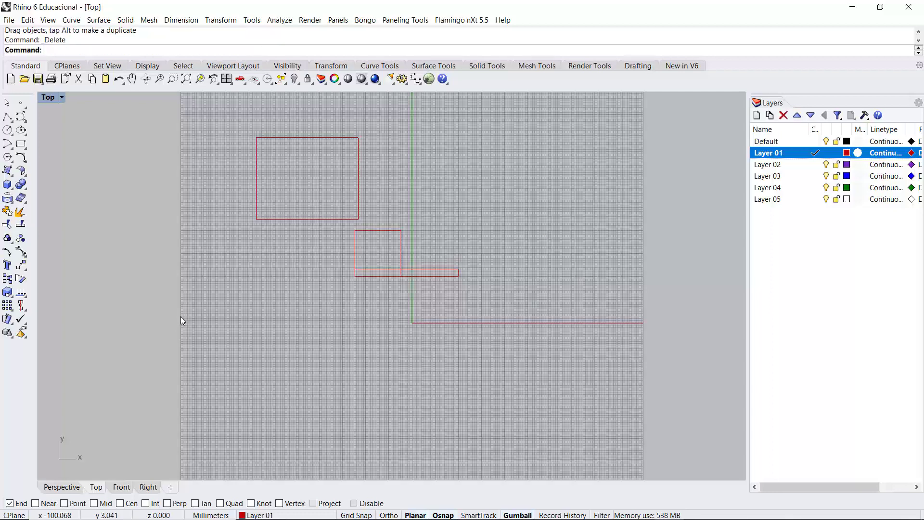
Draw a center-radius circle with a radius of 30 mm in the grid area right of the y axis
left_click(12, 136)
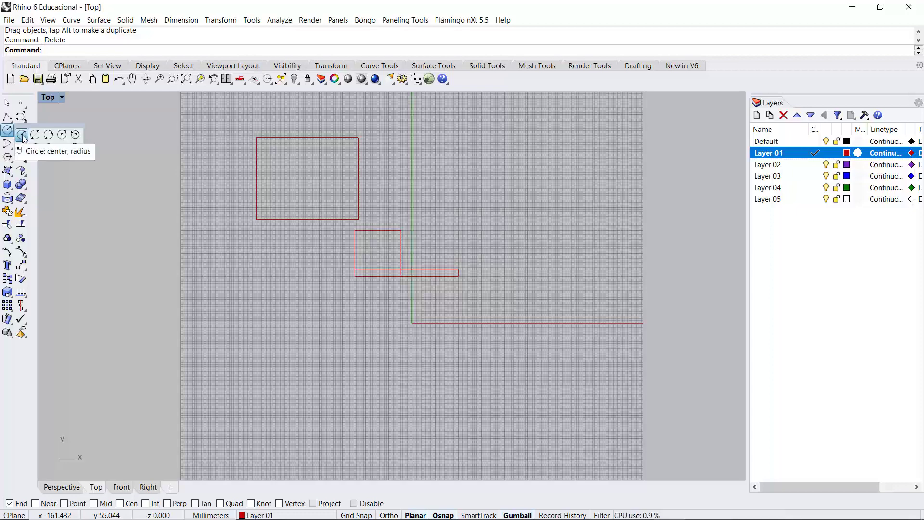
left_click(23, 138)
left_click(520, 221)
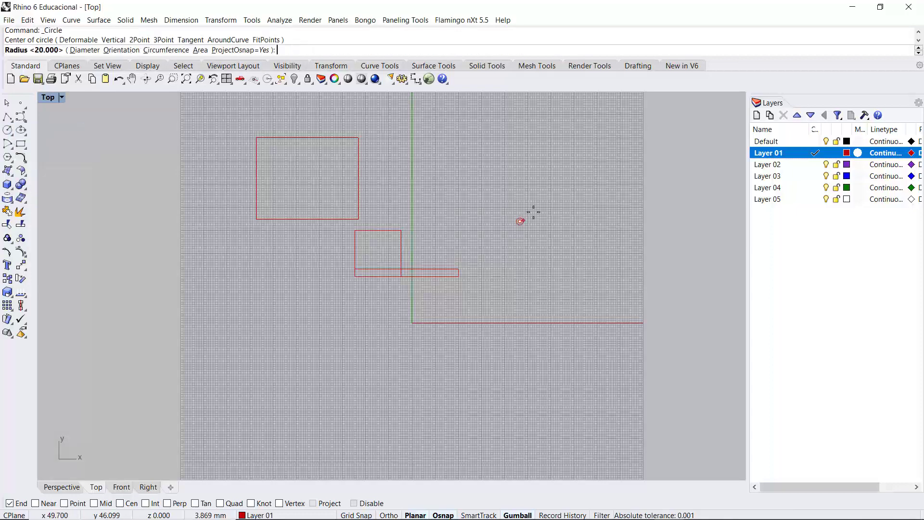
type("30")
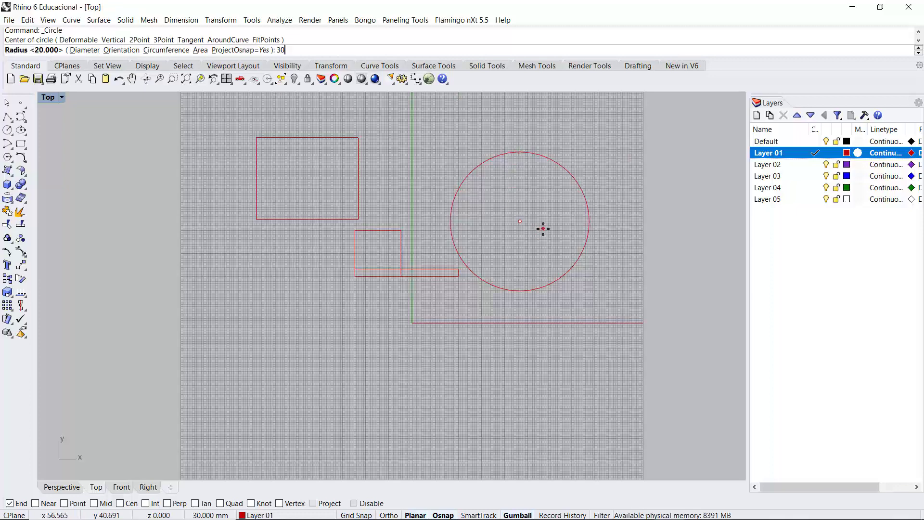
key("Return")
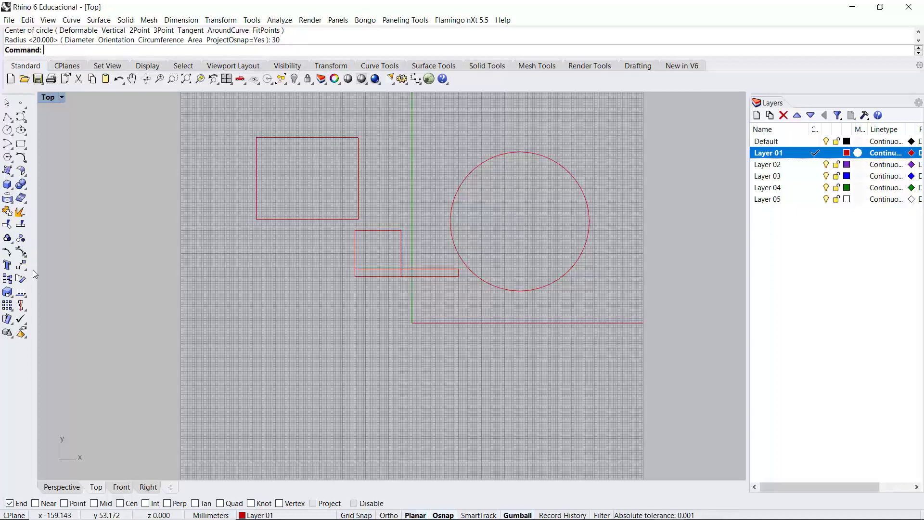
Move the circle about 143 mm down and left, partly past the grid's left edge, from a freely picked base point
left_click(8, 265)
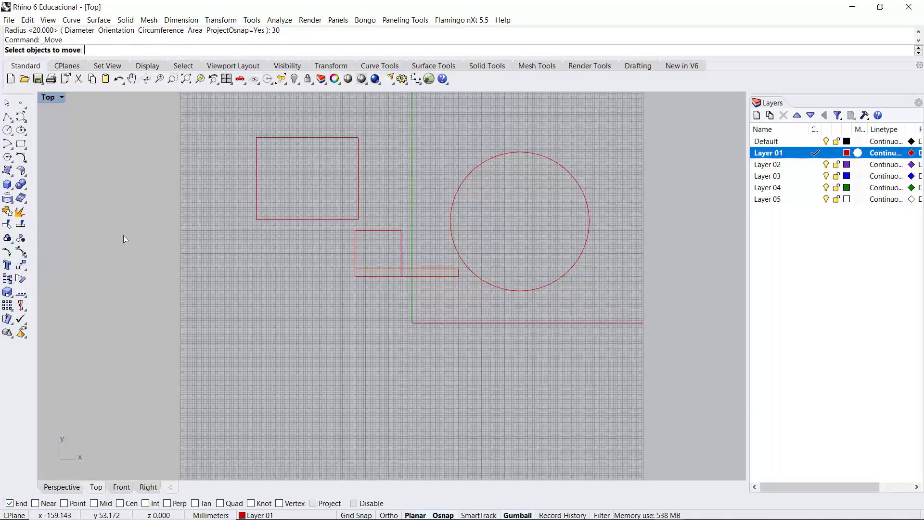
left_click(584, 244)
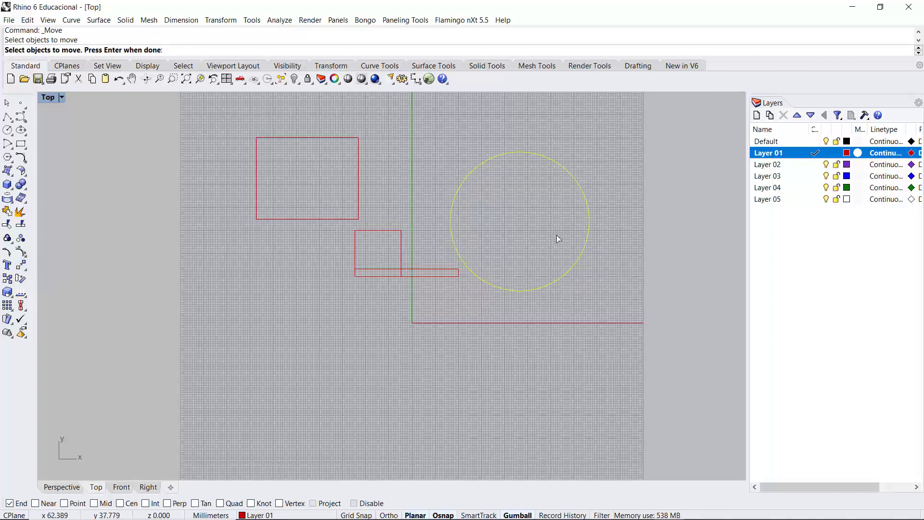
key("Return")
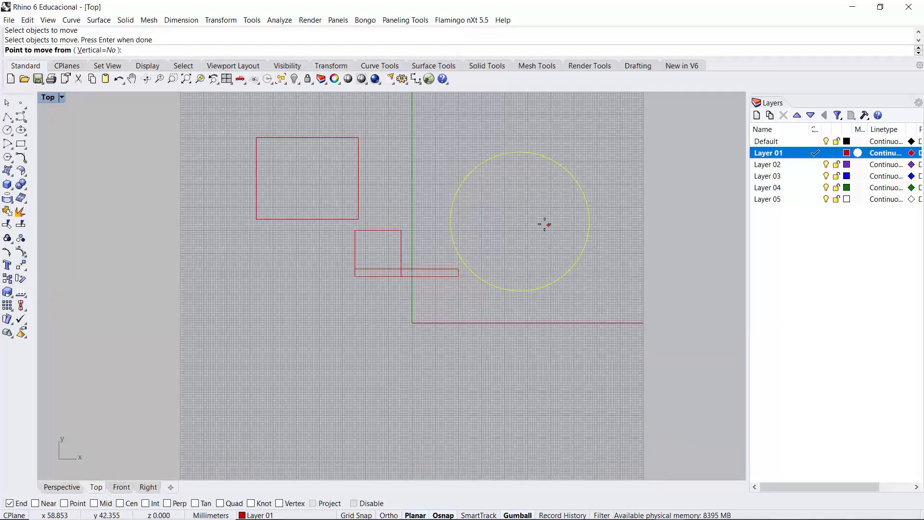
left_click(548, 206)
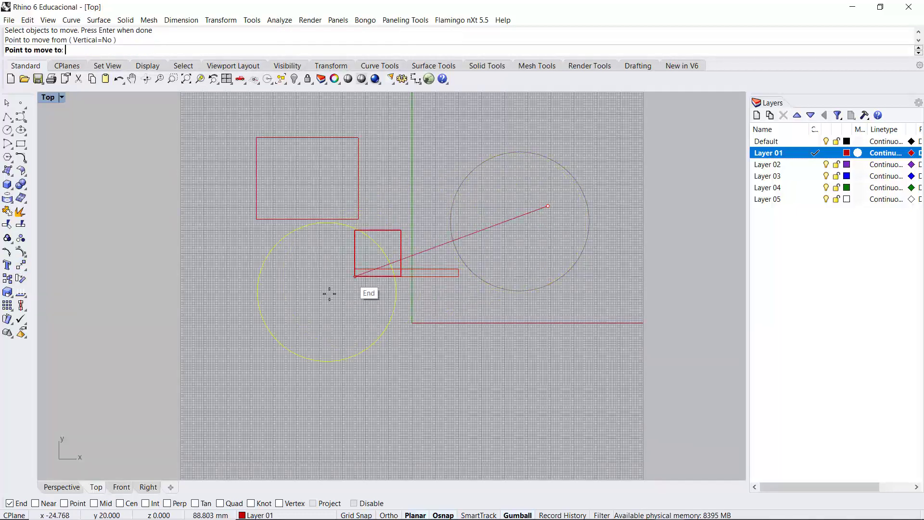
left_click(244, 333)
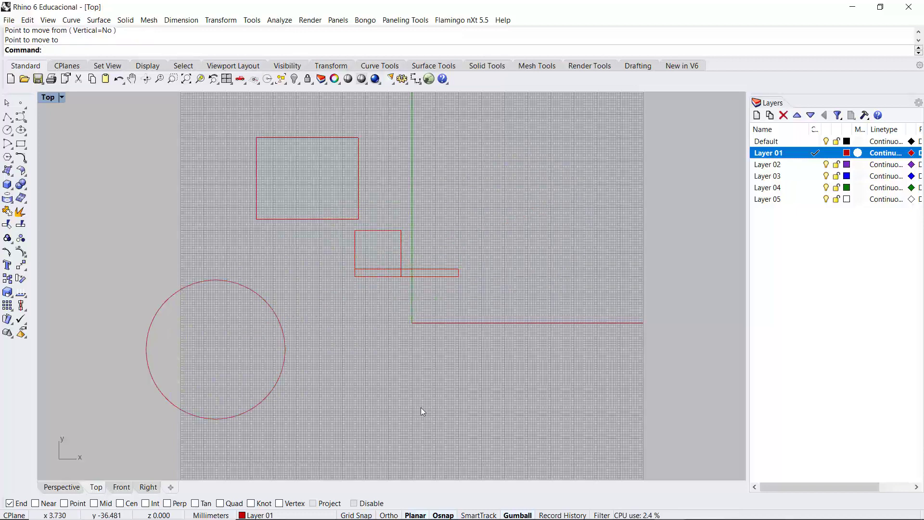
Move the 20 mm square from its lower-left corner onto the upper-right corner of the large rectangle
left_click(21, 266)
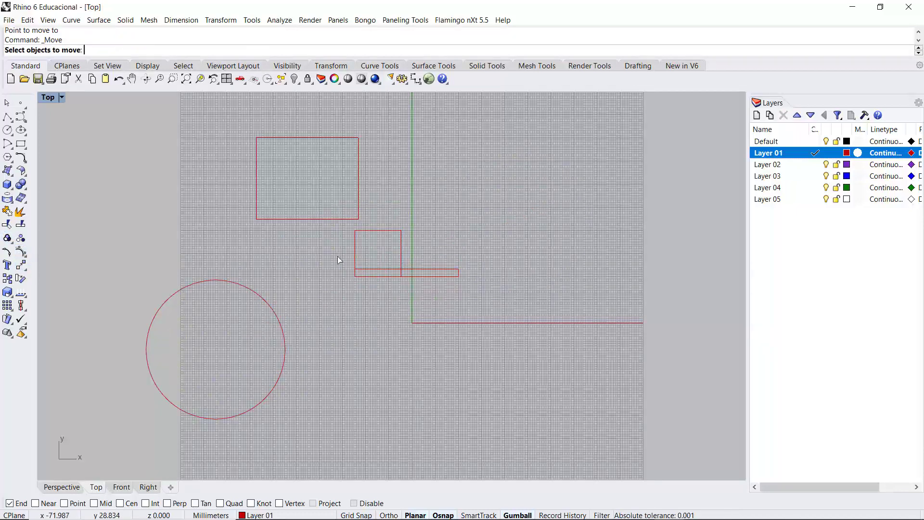
left_click(400, 251)
key("Return")
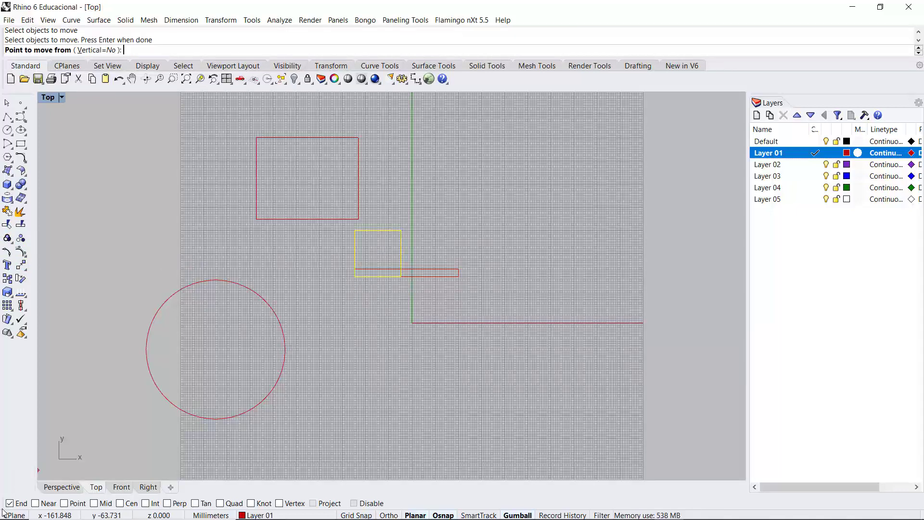
left_click(355, 276)
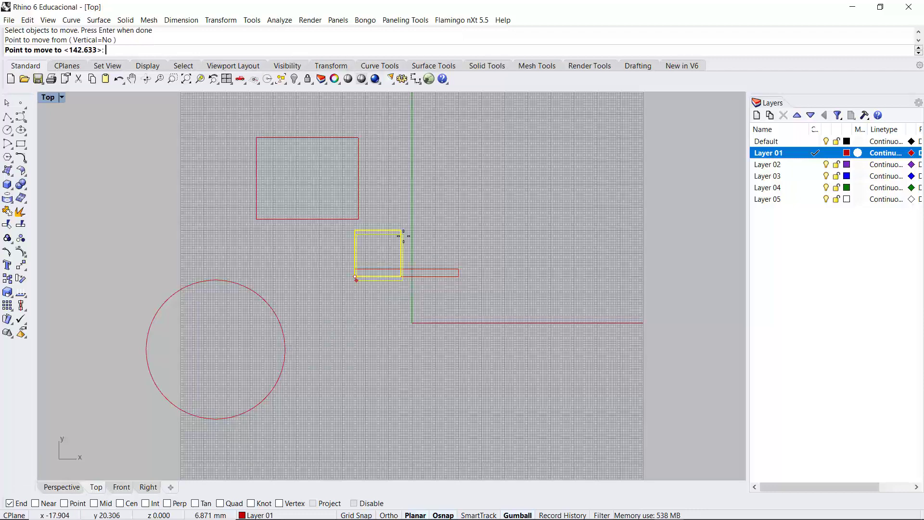
left_click(358, 137)
Copy the 20 mm square from its lower-left corner onto the thin rectangle's upper-right corner and to four free spots right of and below it
scroll(363, 293, "down", 4)
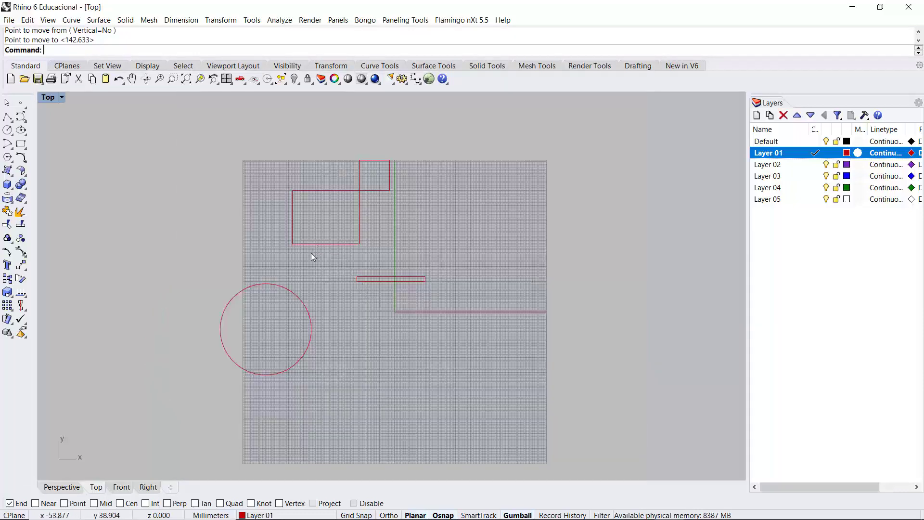
left_click(7, 278)
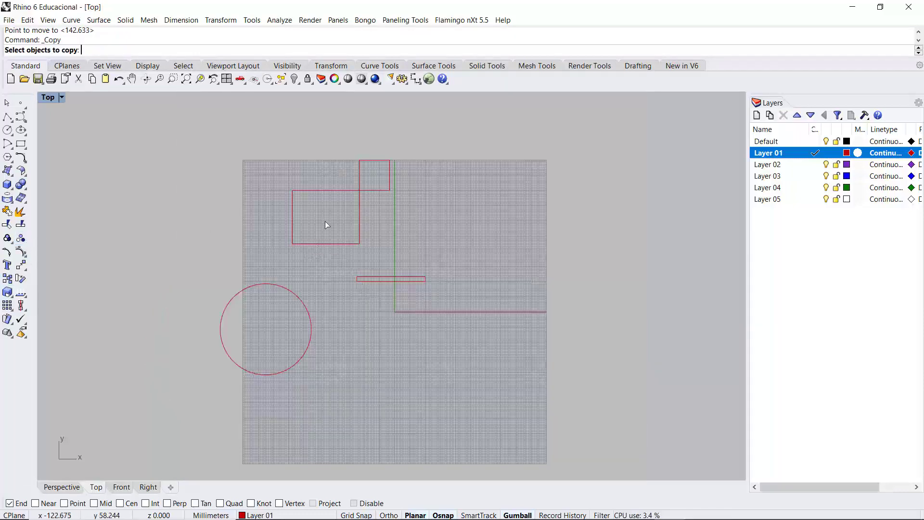
left_click(375, 194)
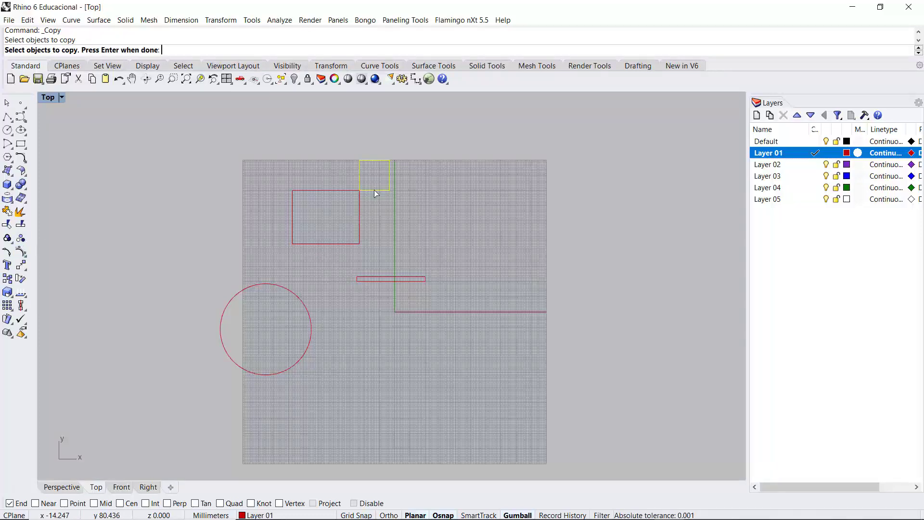
key("Return")
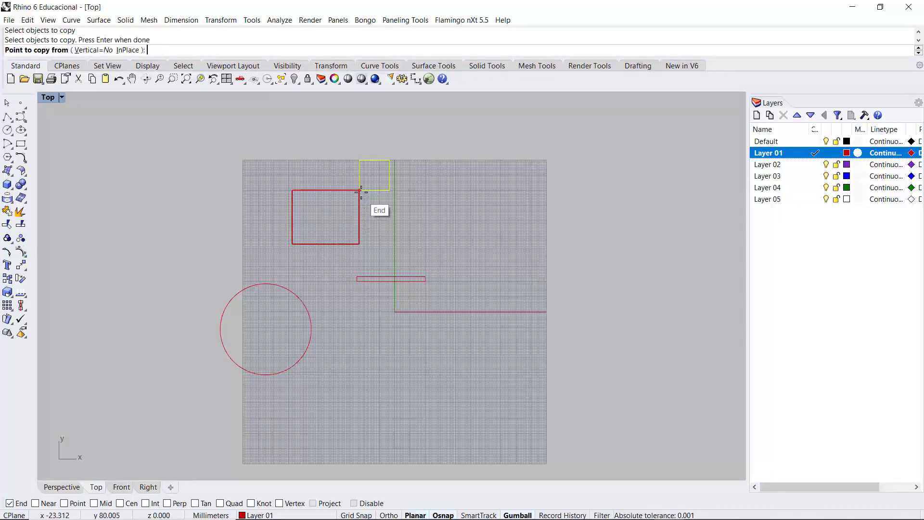
left_click(360, 190)
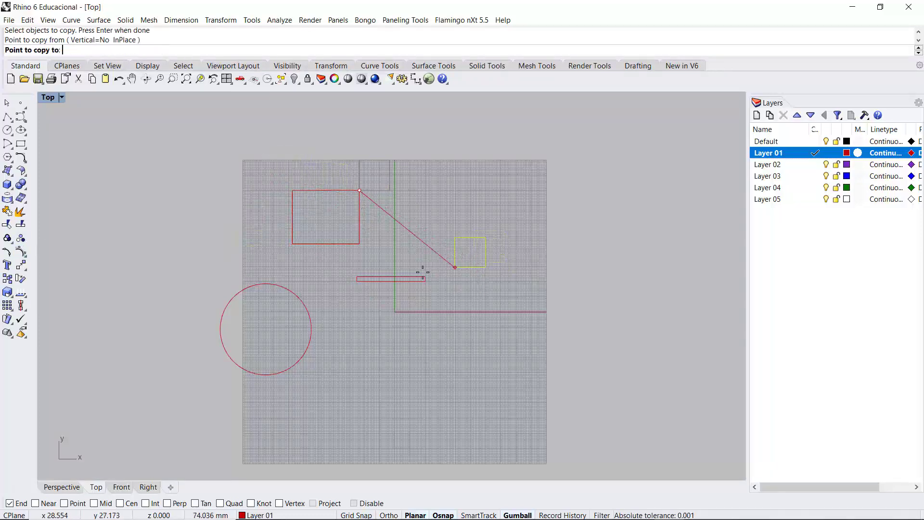
left_click(425, 277)
left_click(589, 228)
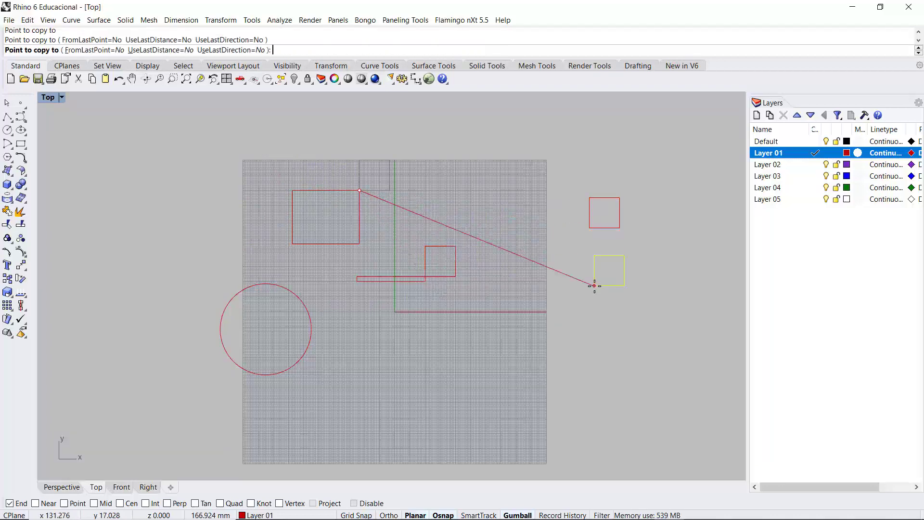
left_click(594, 286)
left_click(381, 401)
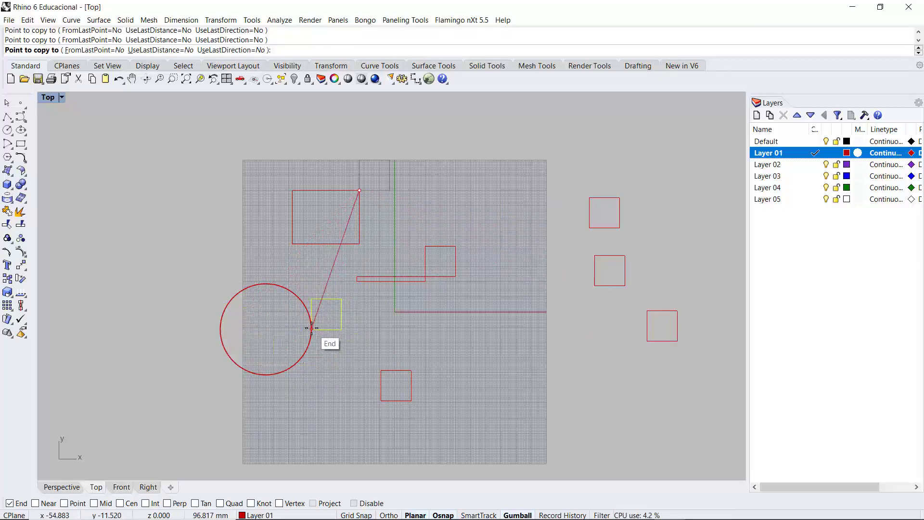
Enable the Quad object snap and place further copies of the square on the circle's four quadrant points
scroll(312, 328, "up", 5)
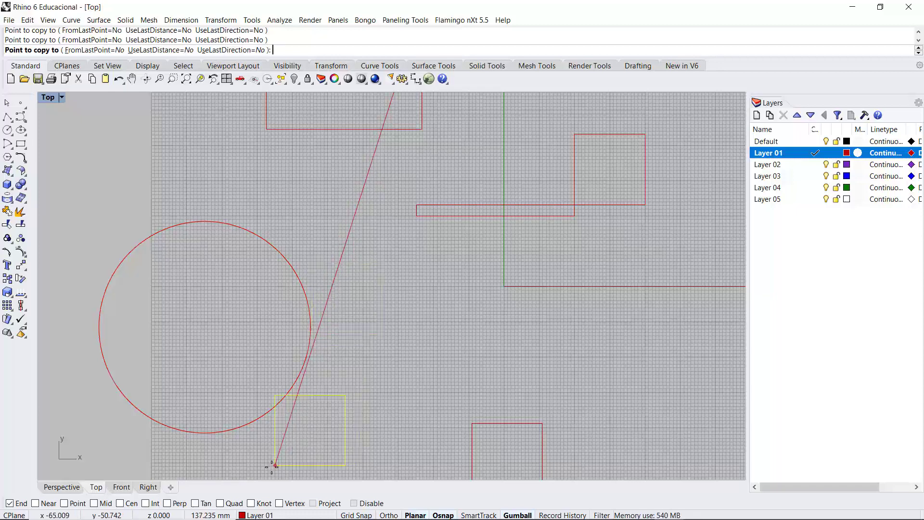
left_click(219, 503)
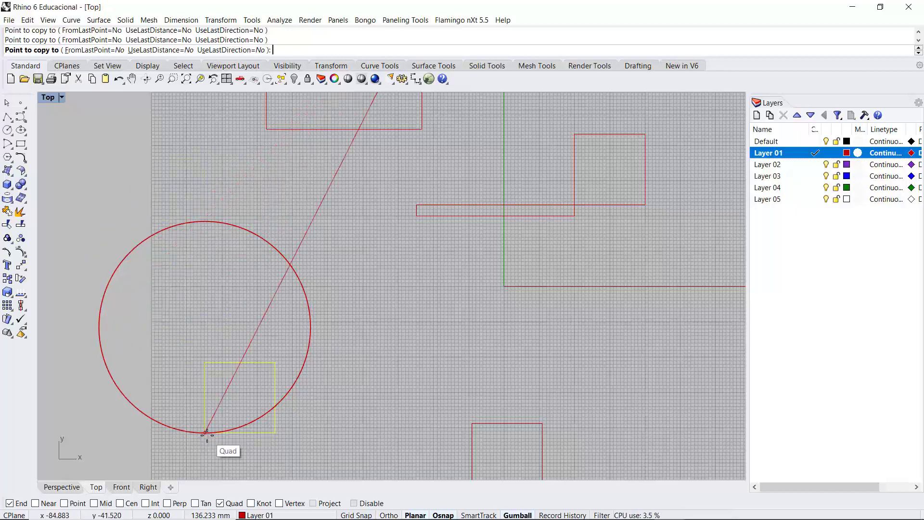
left_click(204, 222)
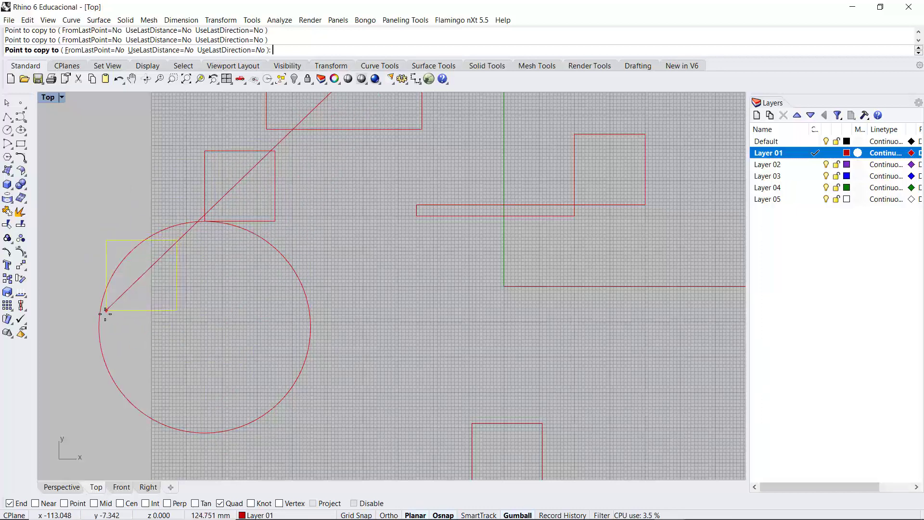
left_click(99, 326)
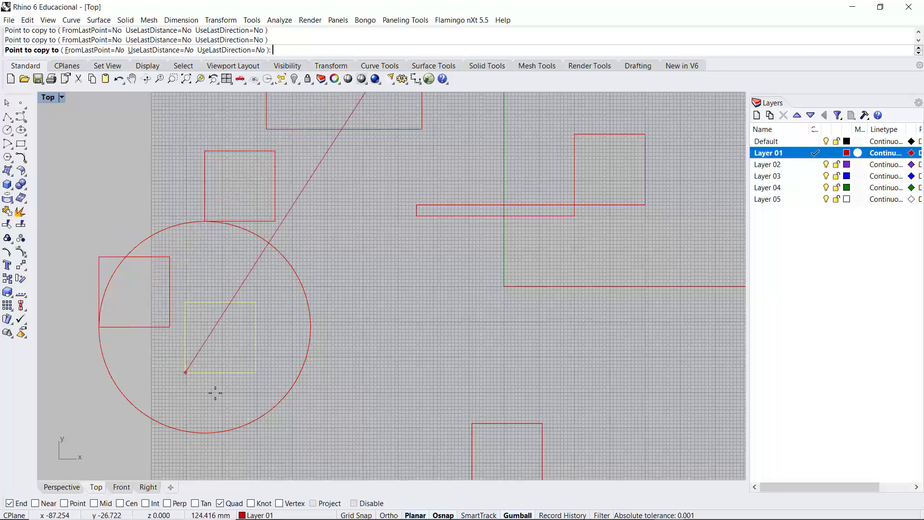
left_click(204, 433)
left_click(311, 326)
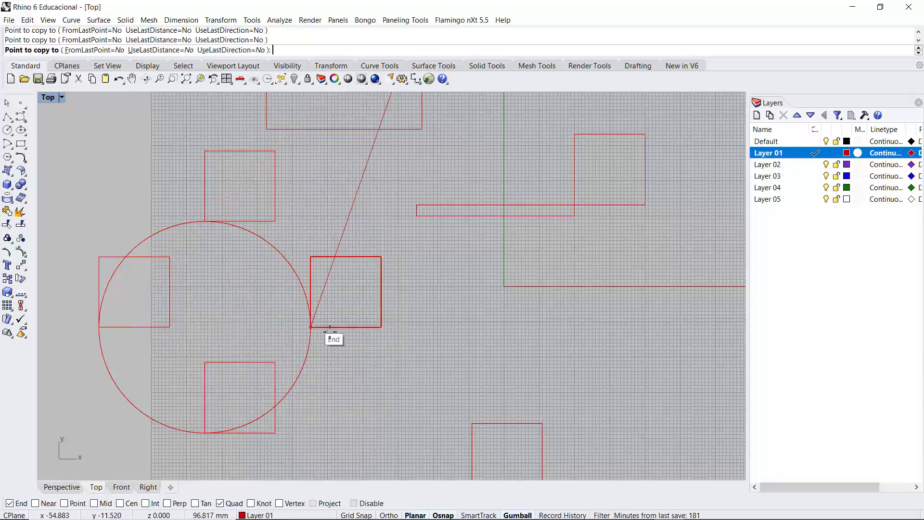
key("Return")
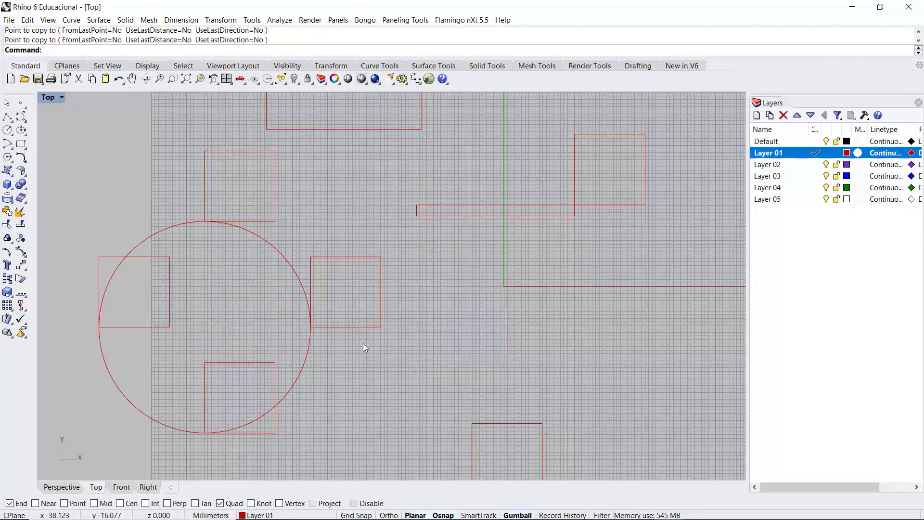
Rotate the square at the large rectangle's upper-right corner freely by about 35° counter-clockwise around their shared corner, with Ortho off for the final angle
scroll(363, 343, "down", 3)
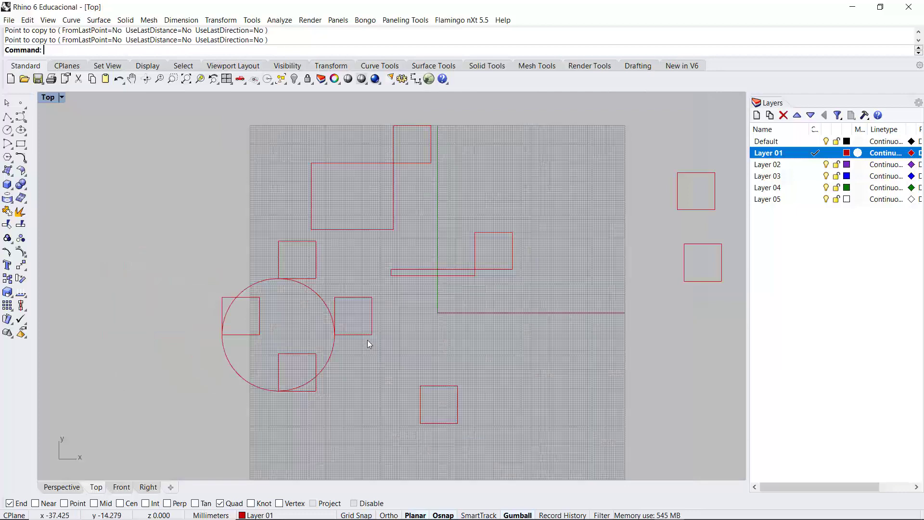
left_click(21, 279)
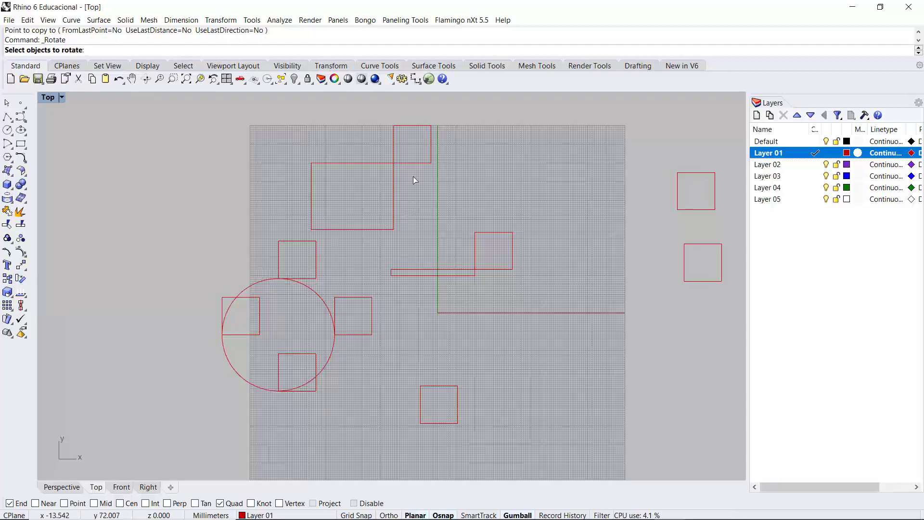
left_click(414, 163)
key("Return")
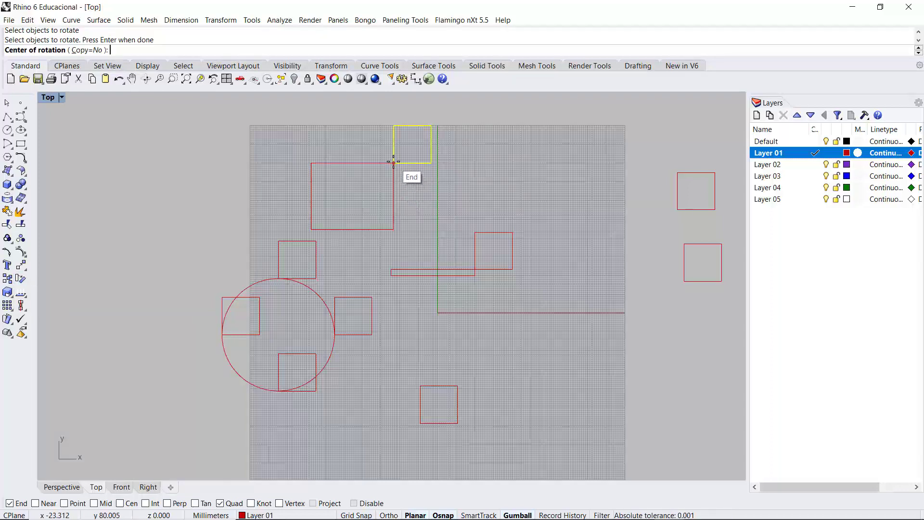
left_click(393, 163)
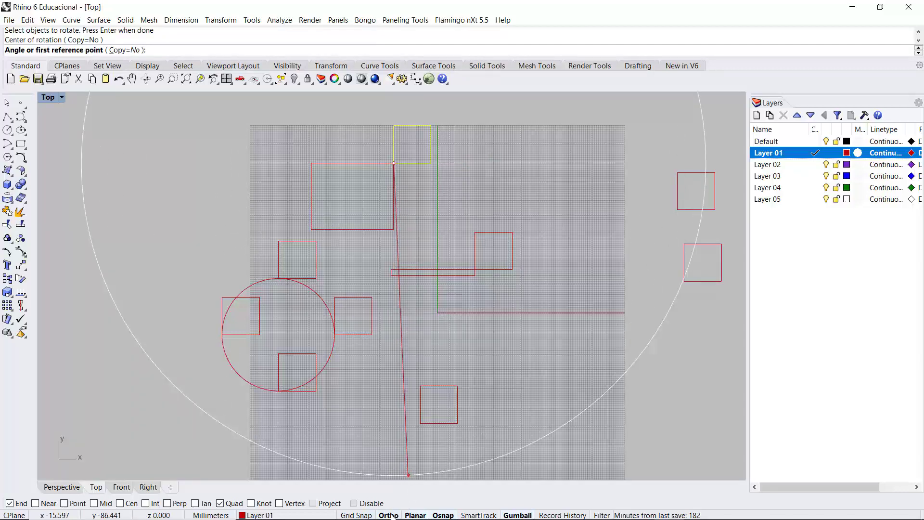
left_click(487, 167)
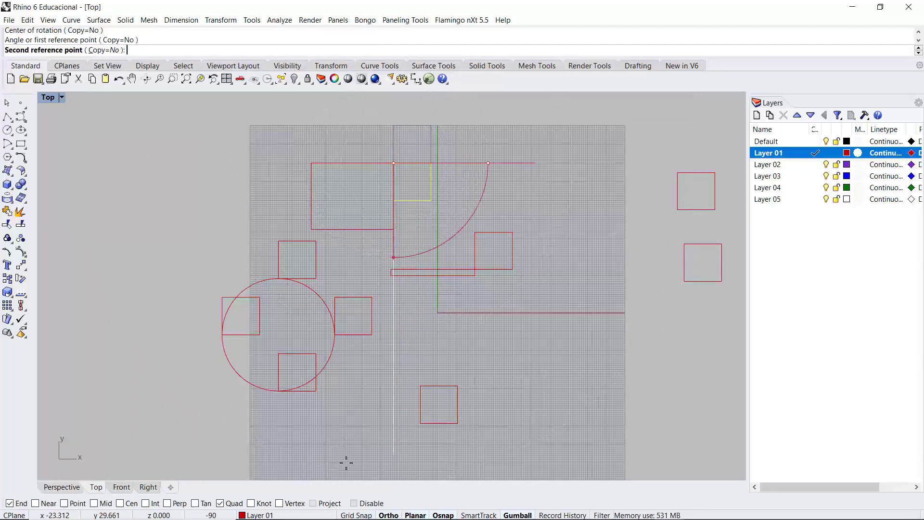
left_click(387, 515)
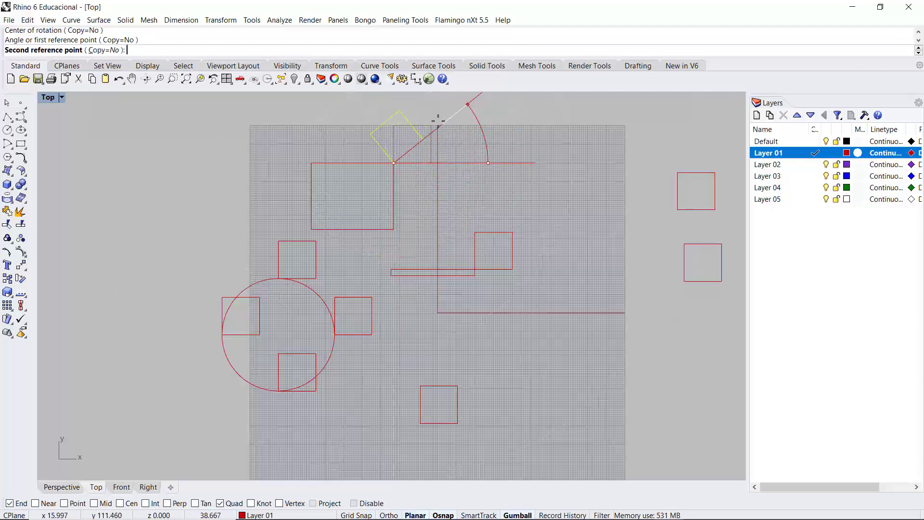
scroll(454, 165, "down", 4)
scroll(467, 154, "up", 3)
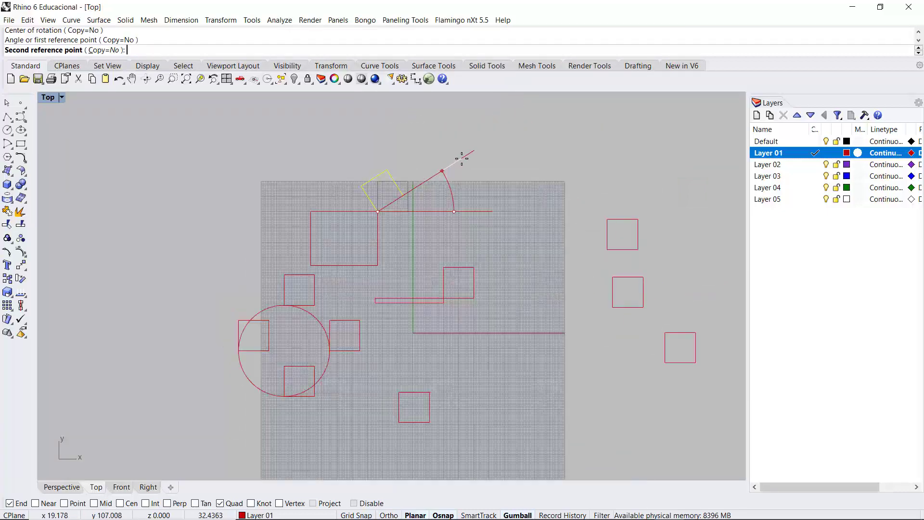
left_click(442, 168)
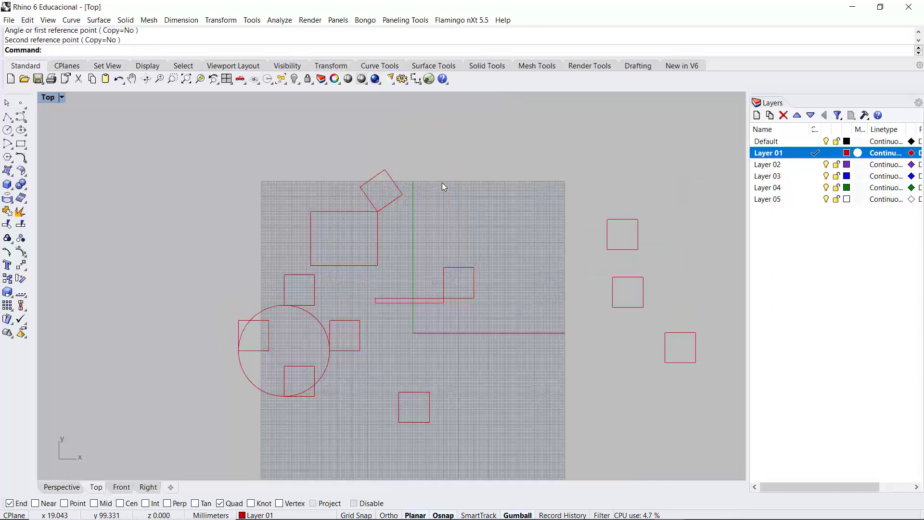
Undo the free rotation of the square and clear its selection
key("ctrl+z")
scroll(375, 197, "up", 2)
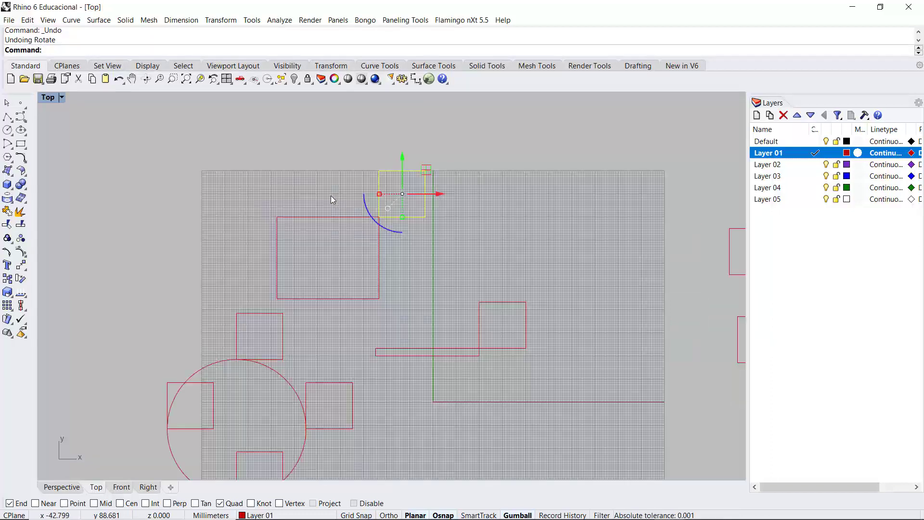
left_click(352, 192)
Rotate the square at the large rectangle's upper-right corner by 30° around their shared corner, using the square's lower-right corner as first reference point
left_click(20, 278)
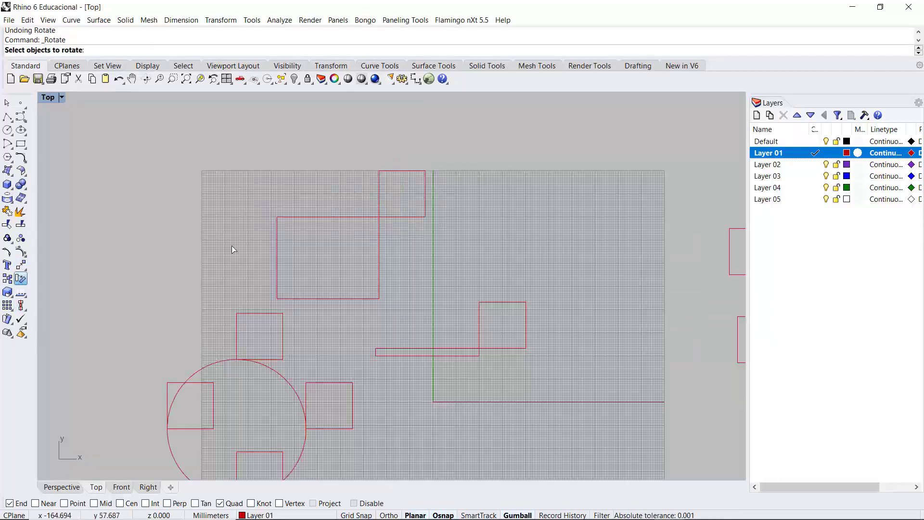
left_click(417, 220)
key("Return")
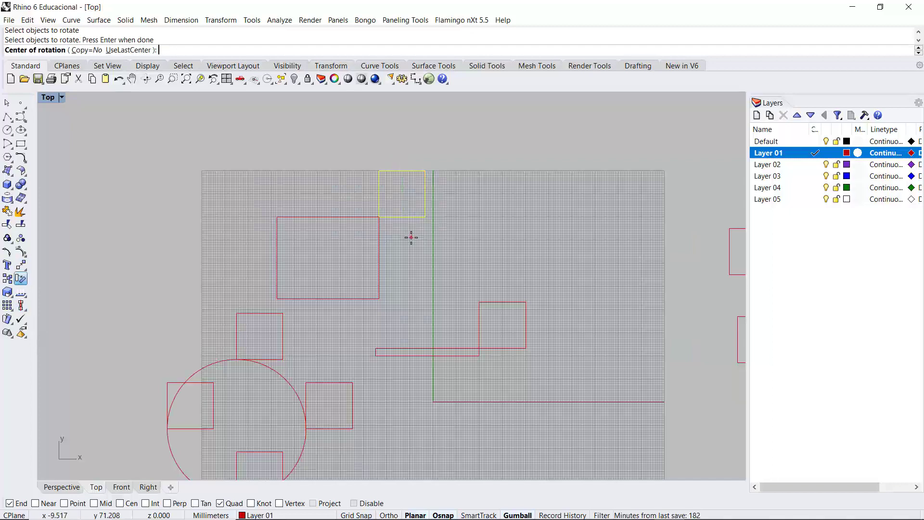
left_click(380, 217)
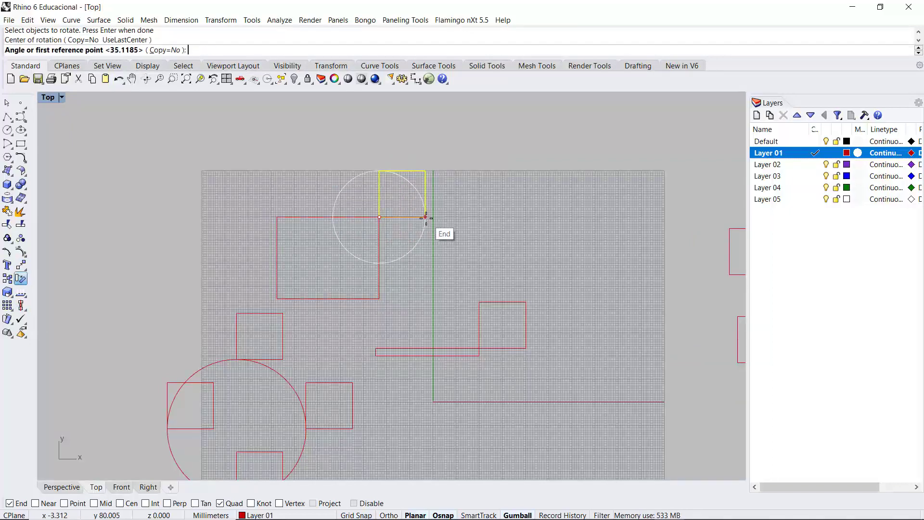
left_click(425, 217)
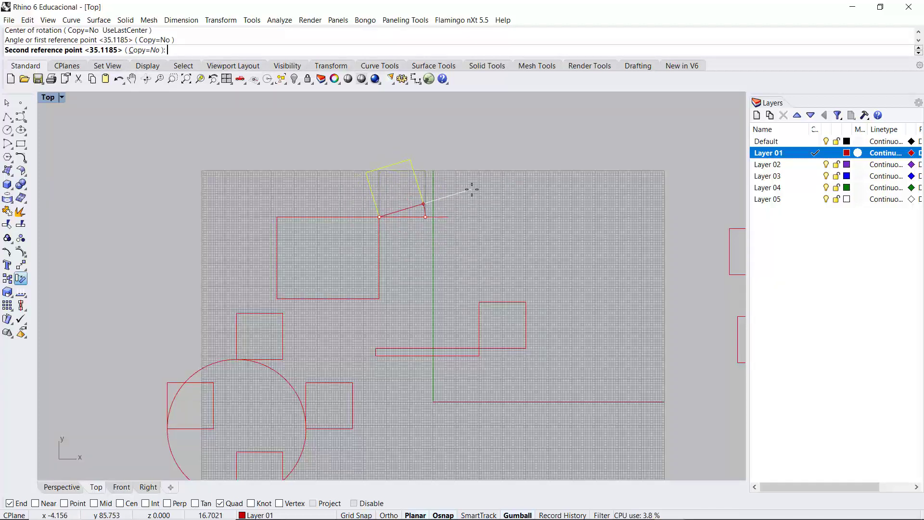
type("30")
key("Return")
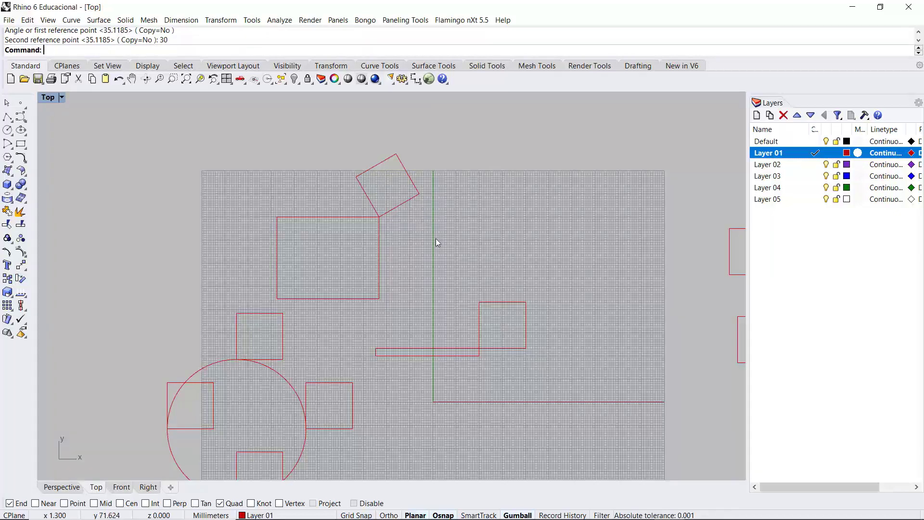
scroll(401, 208, "down", 3)
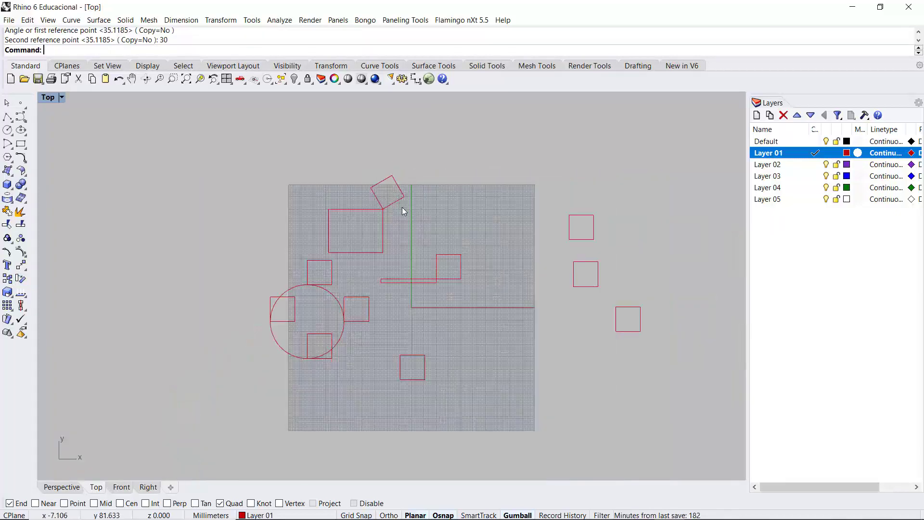
scroll(393, 208, "up", 3)
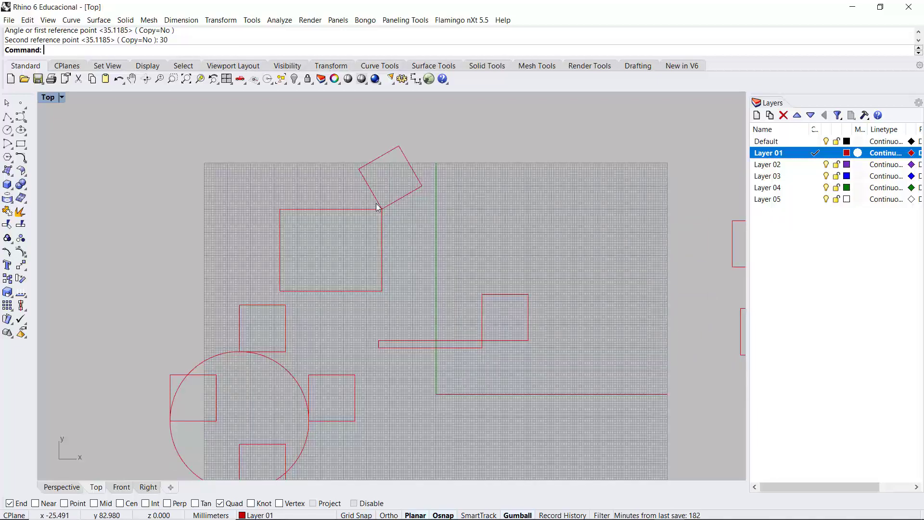